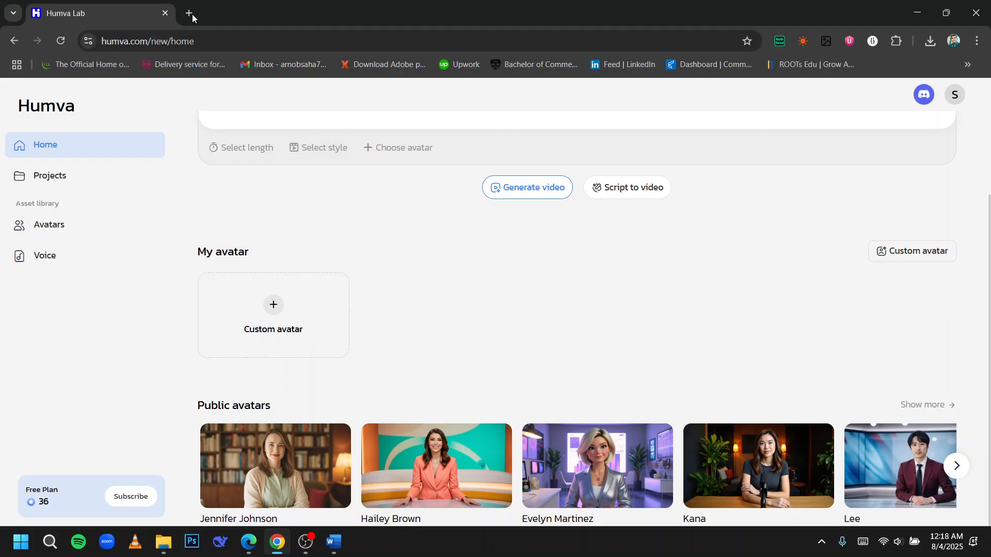
Step: Search Google for humva ai in a new tab, browse the results, and close that tab
left_click(189, 13)
type("humva")
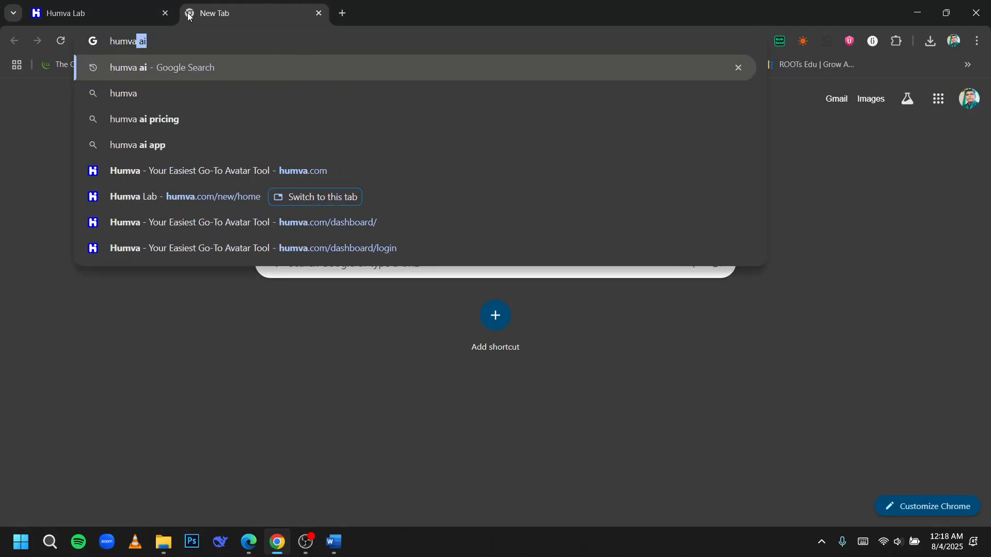
key("Return")
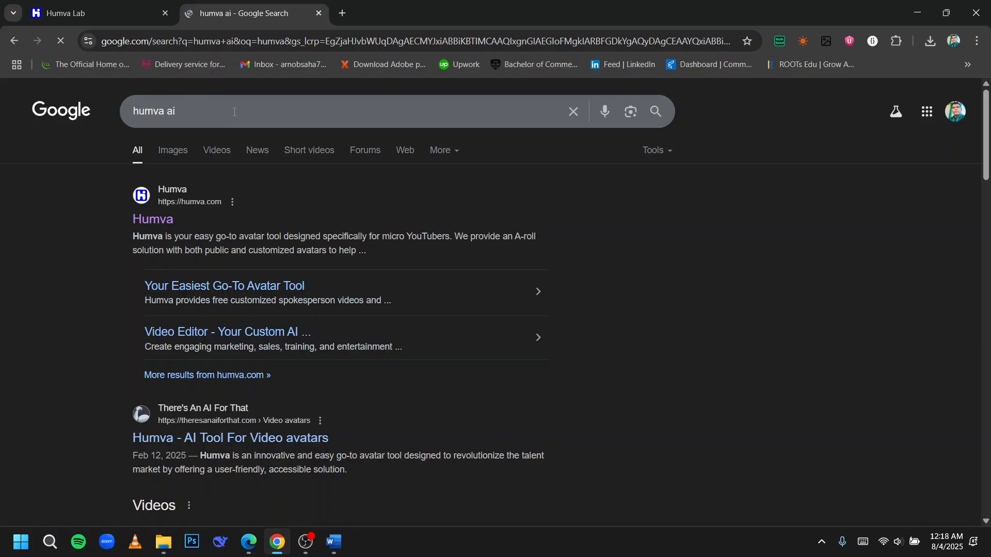
scroll(169, 200, "down", 15)
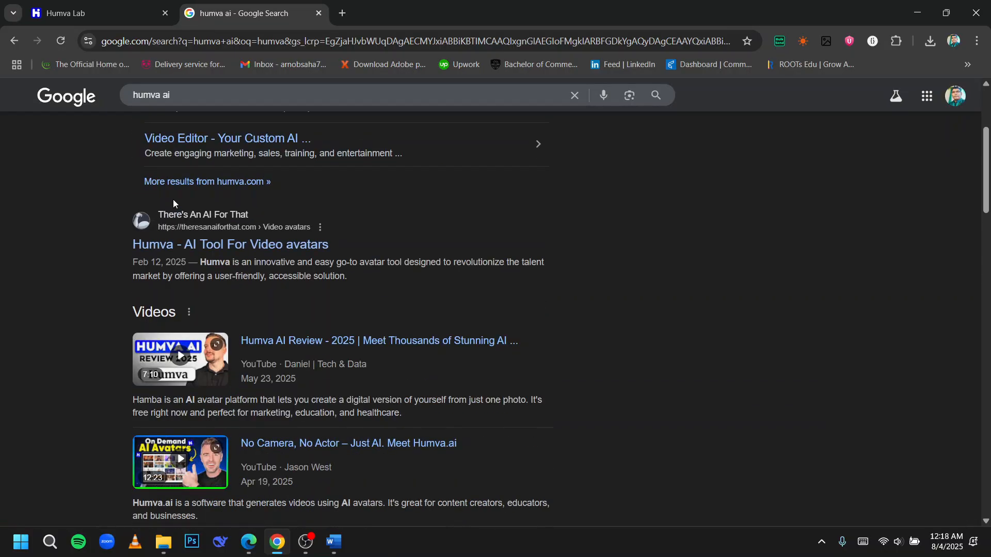
scroll(168, 203, "up", 15)
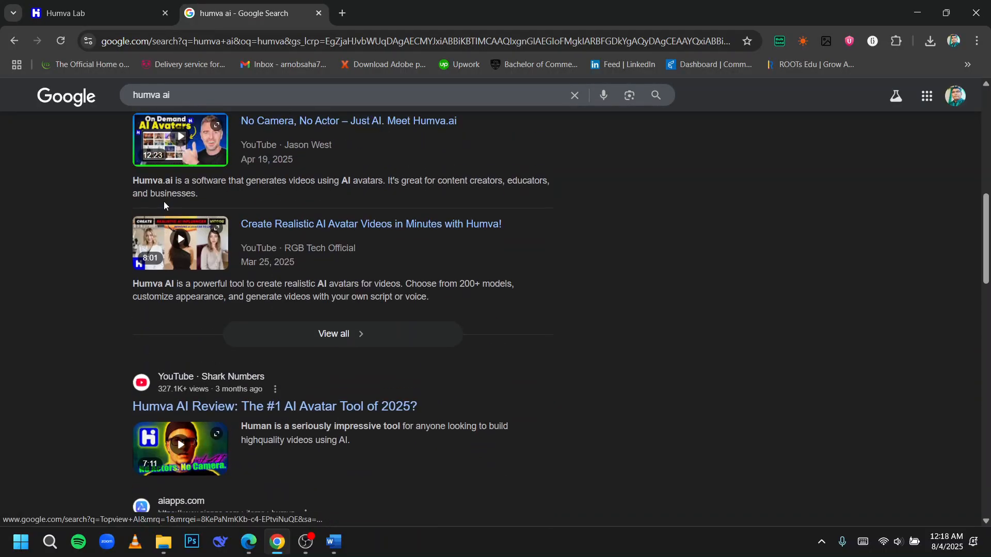
scroll(160, 307, "down", 4)
scroll(243, 335, "up", 2)
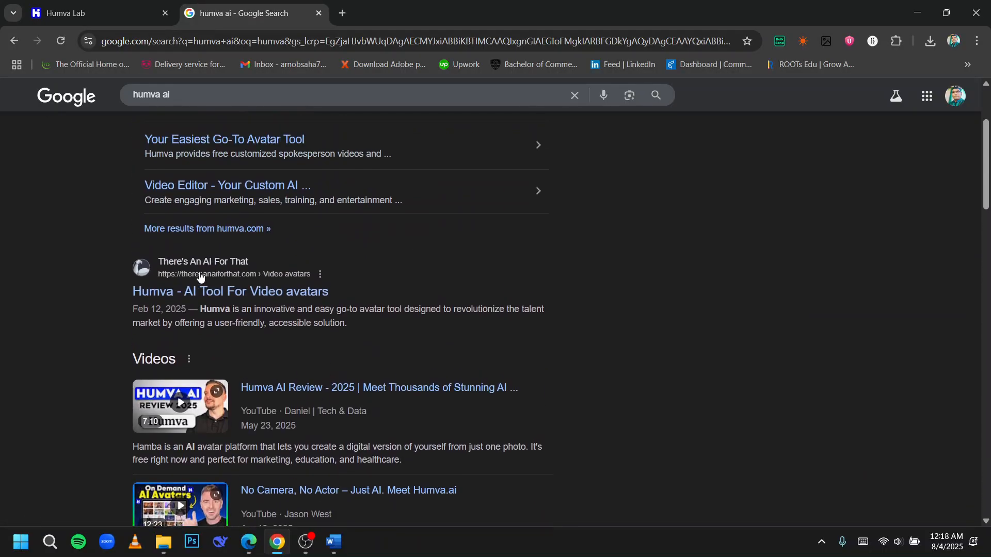
scroll(277, 377, "up", 1)
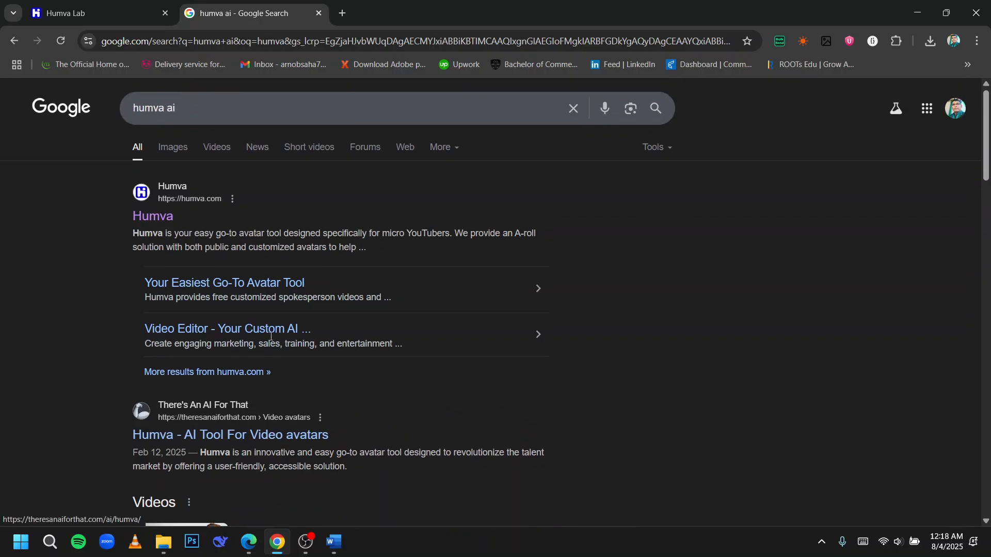
left_click(95, 13)
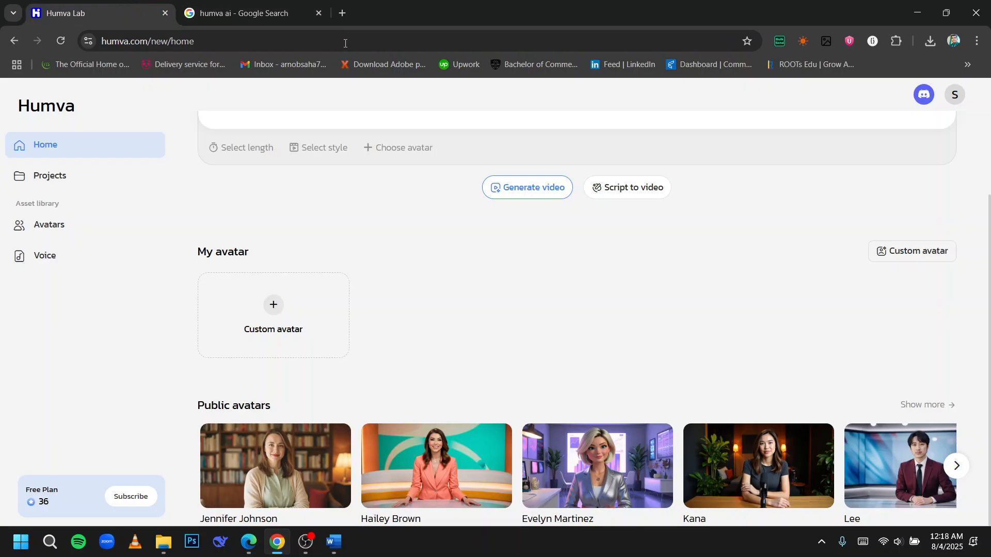
left_click(319, 14)
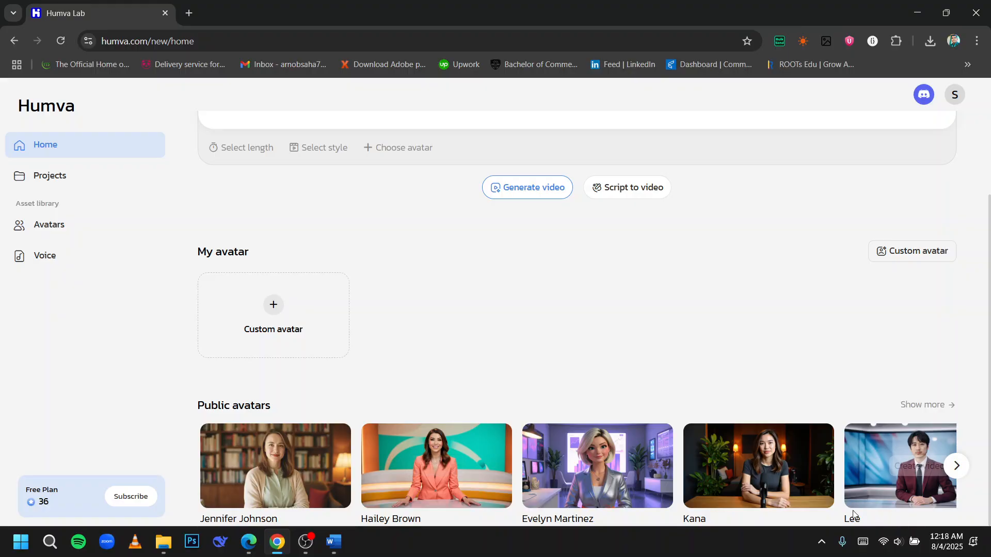
Step: Start a new video from the public avatar Lee
left_click(956, 465)
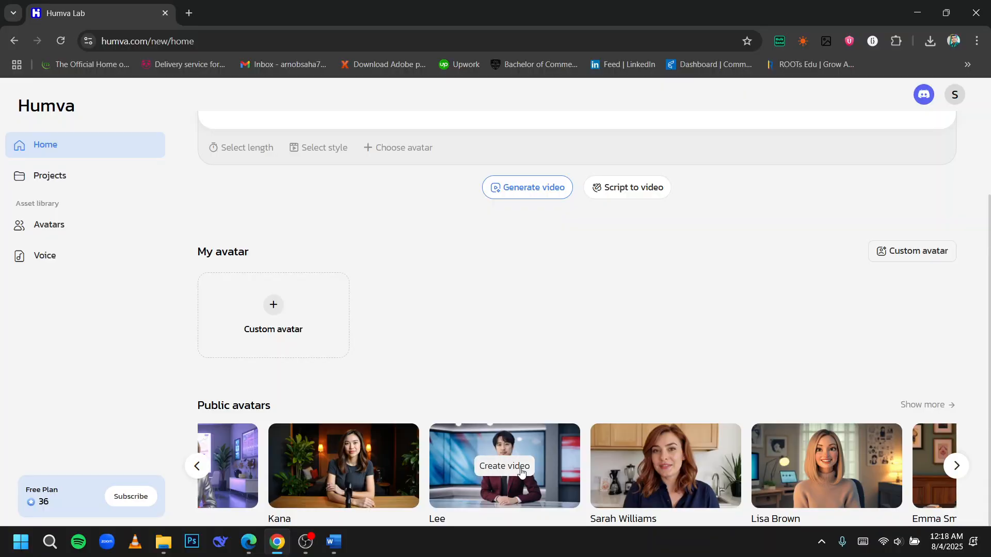
left_click(518, 474)
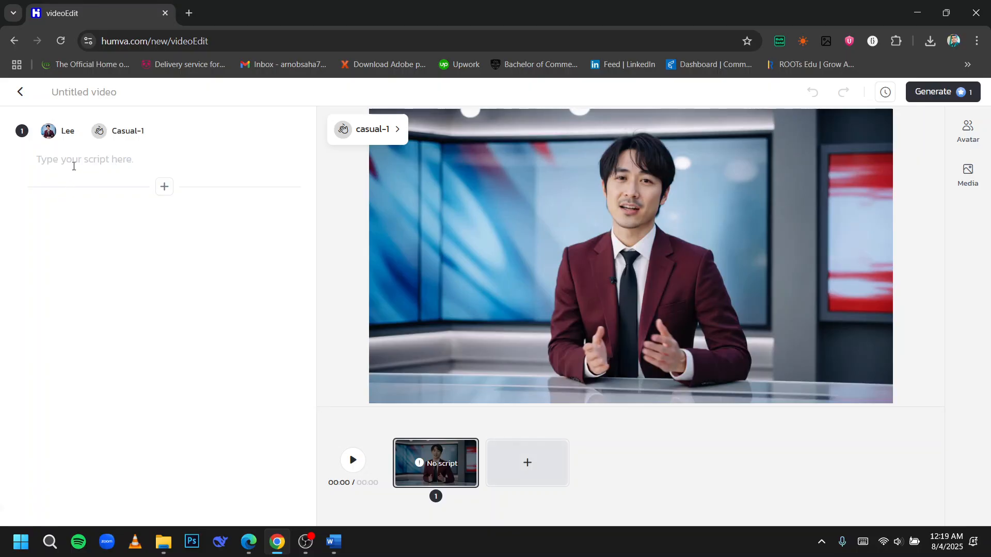
Step: Enter the script Helloe everyone, clear it, and undo the clearing
type("Helloe ey")
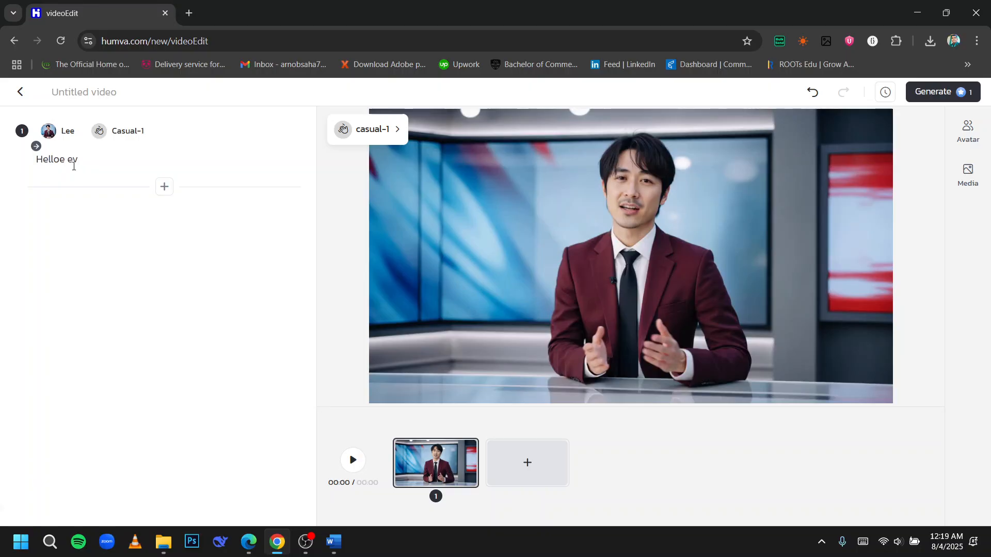
key("BackSpace")
type("veryone")
key("ctrl+a")
key("BackSpace")
key("ctrl+z")
Step: Preview the scene, then leave the editor and confirm discarding the unsaved edits
left_click(352, 460)
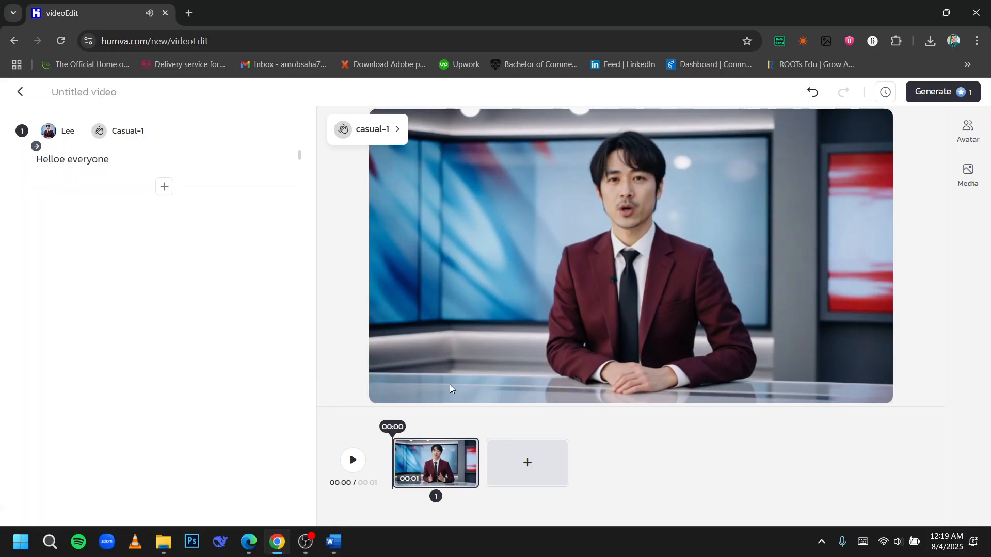
left_click(354, 461)
left_click(21, 92)
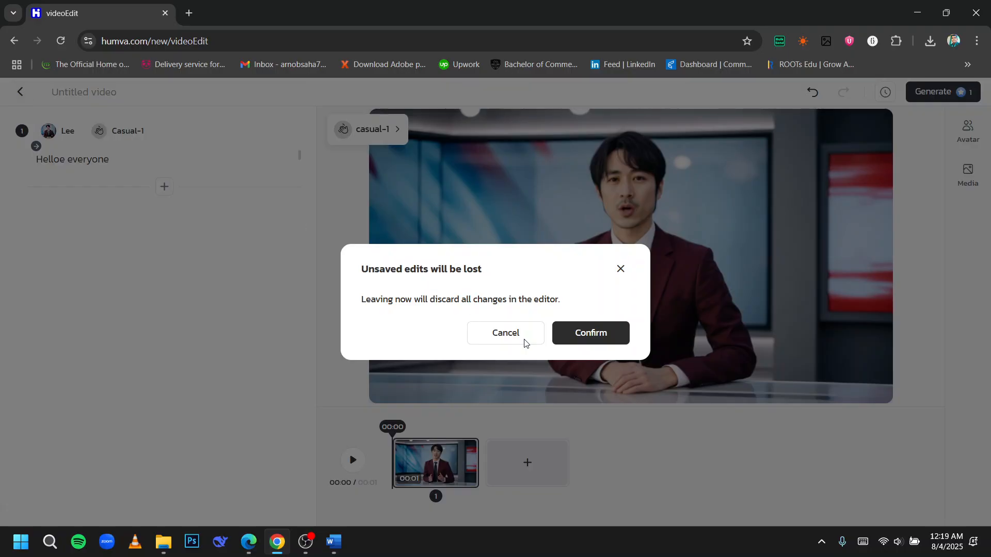
left_click(578, 342)
Step: Page through the public avatars and start a new video with Olivia Jones
scroll(696, 335, "down", 2)
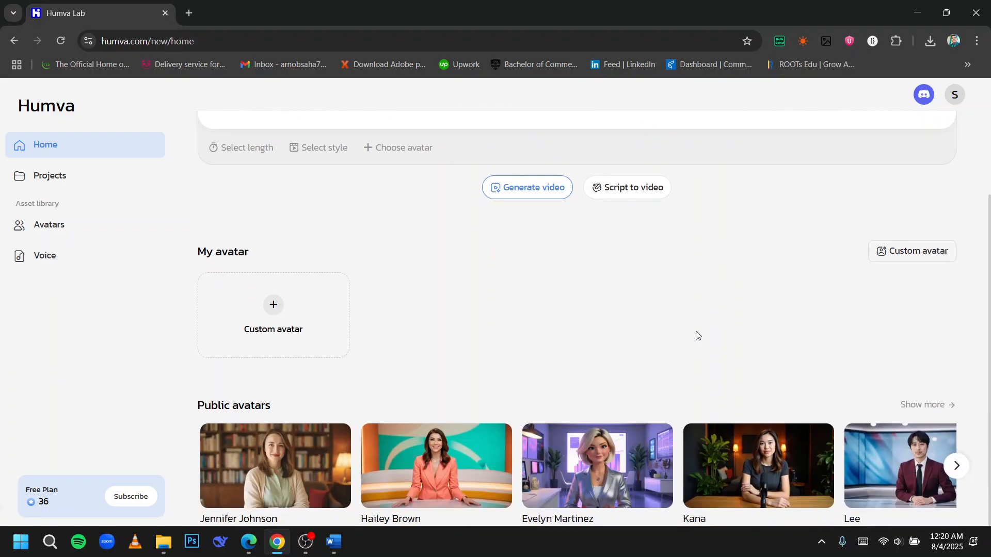
left_click(958, 466)
left_click(957, 466)
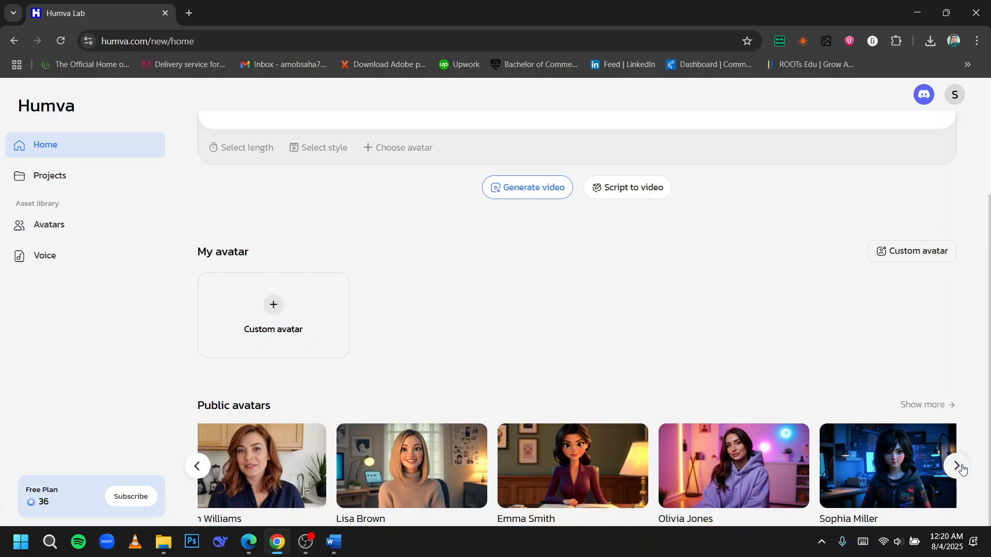
left_click(957, 467)
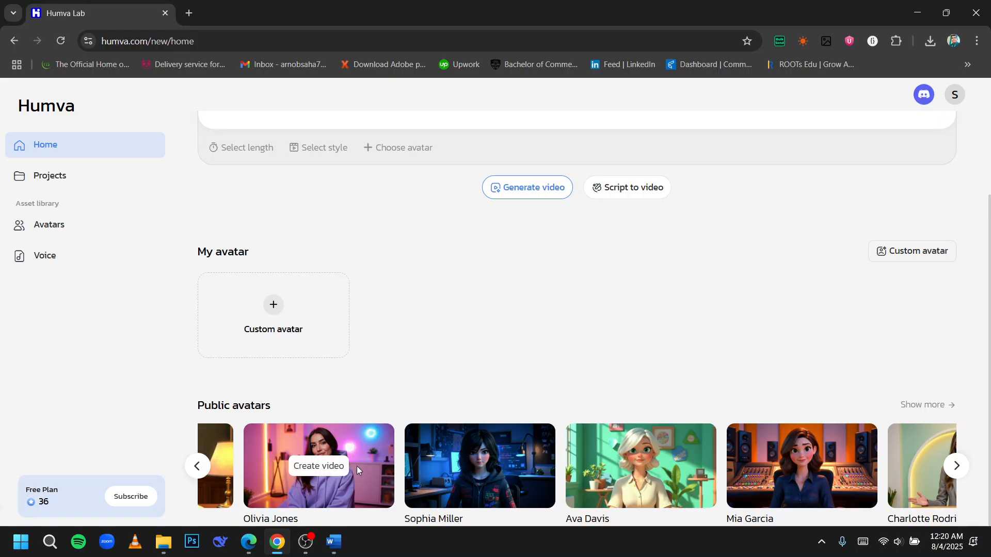
left_click(334, 467)
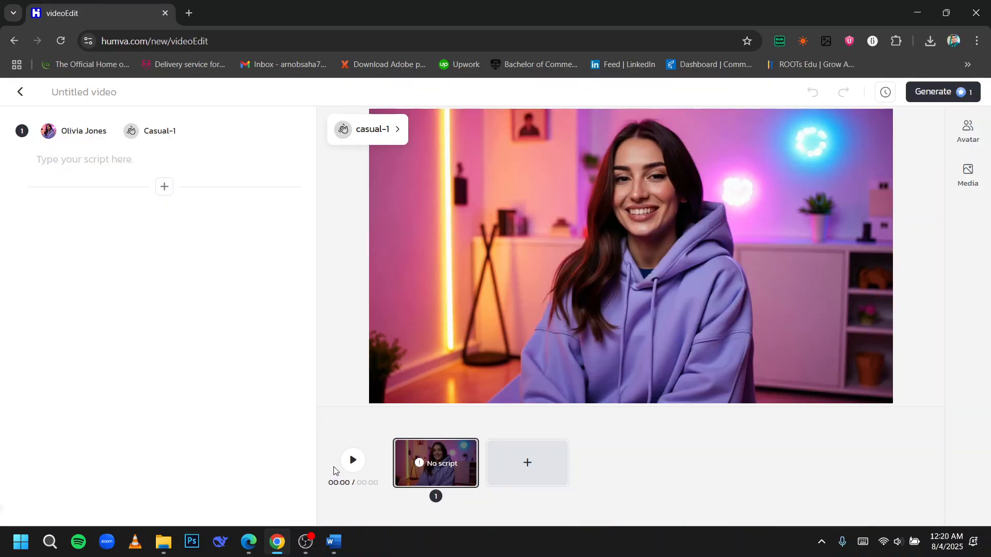
Step: Browse the public avatars in the avatar chooser
left_click(78, 132)
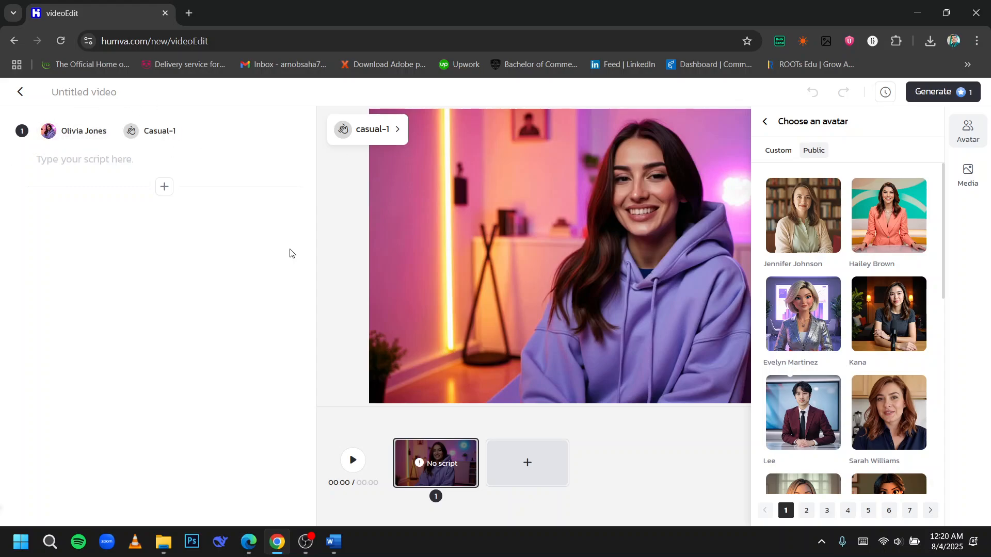
scroll(862, 247, "down", 10)
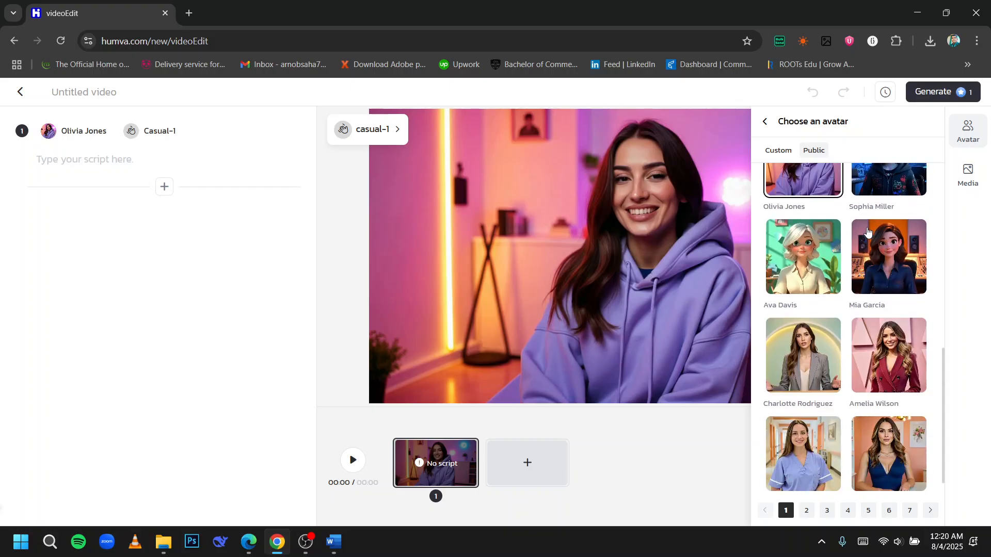
scroll(871, 227, "up", 9)
scroll(871, 228, "up", 1)
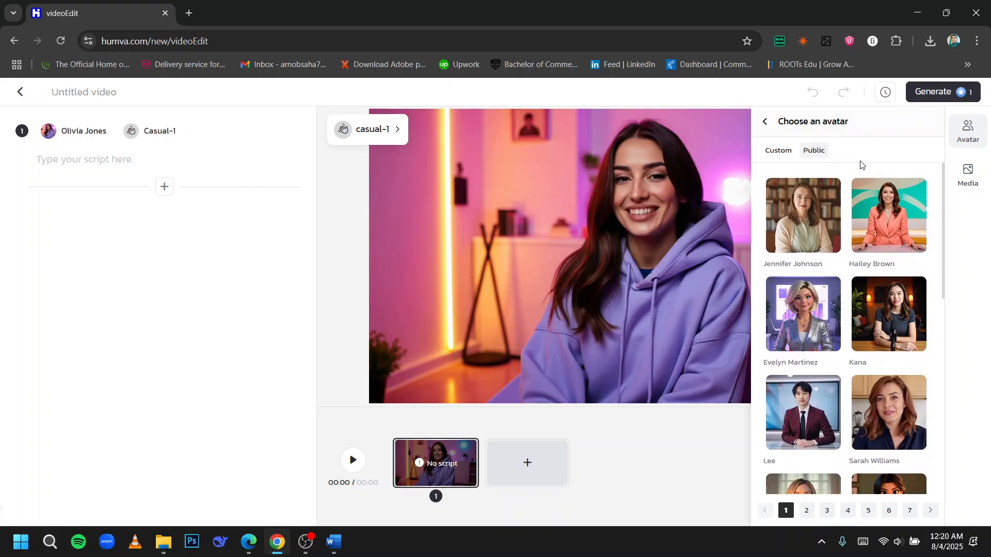
Step: Enter the script Hello everyone for the first scene
left_click(218, 159)
type("Hello ev")
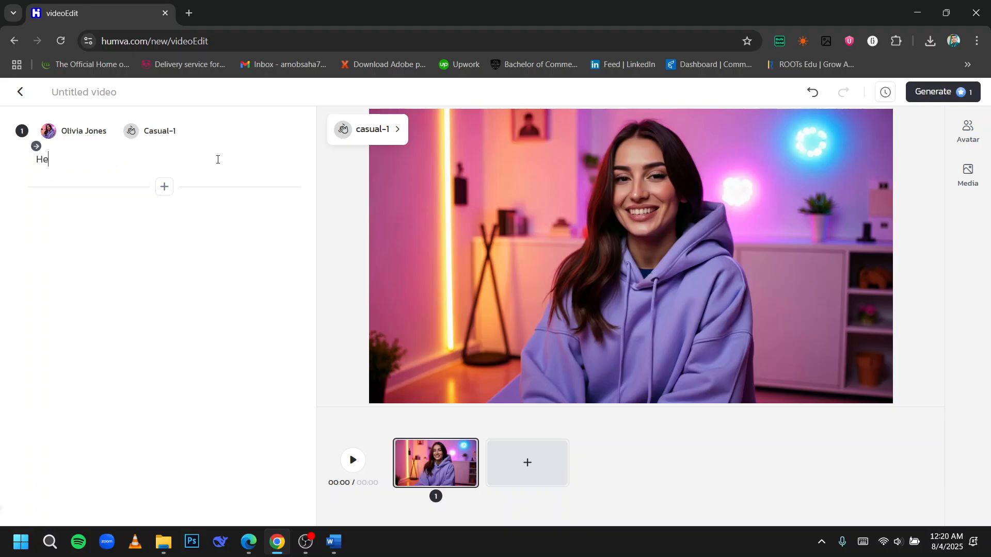
type("eryone")
Step: Preview the scene, then leave the editor and confirm discarding the unsaved edits
left_click(350, 461)
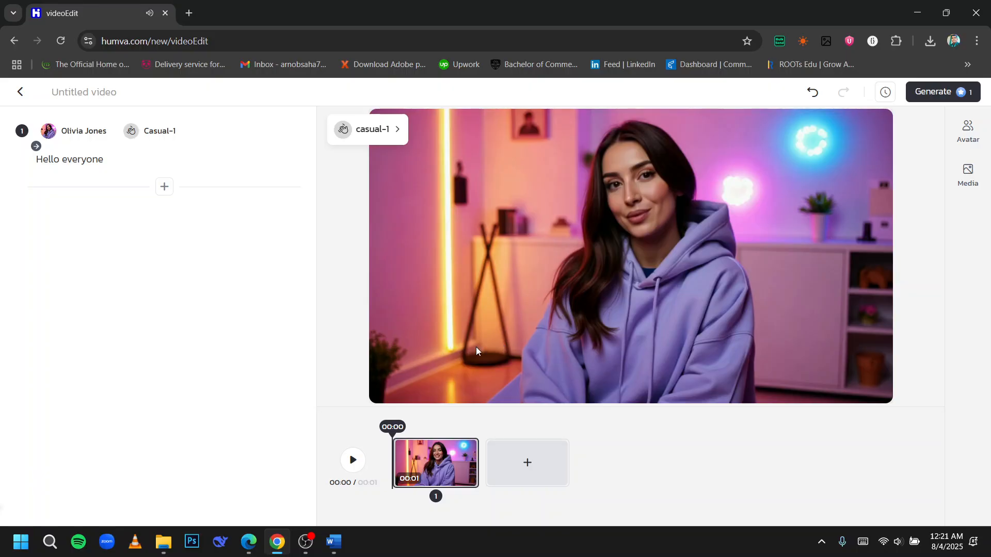
left_click(359, 469)
left_click(21, 91)
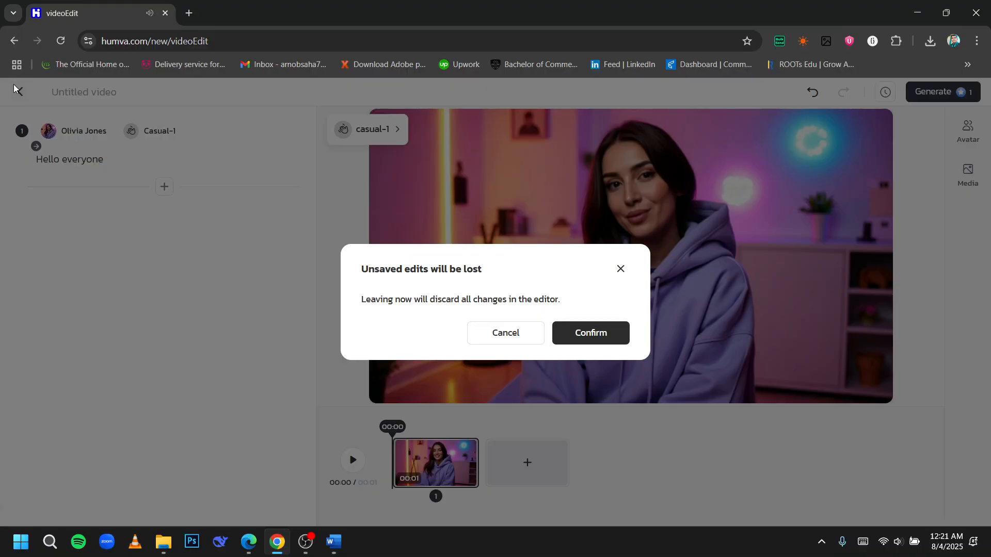
left_click(581, 339)
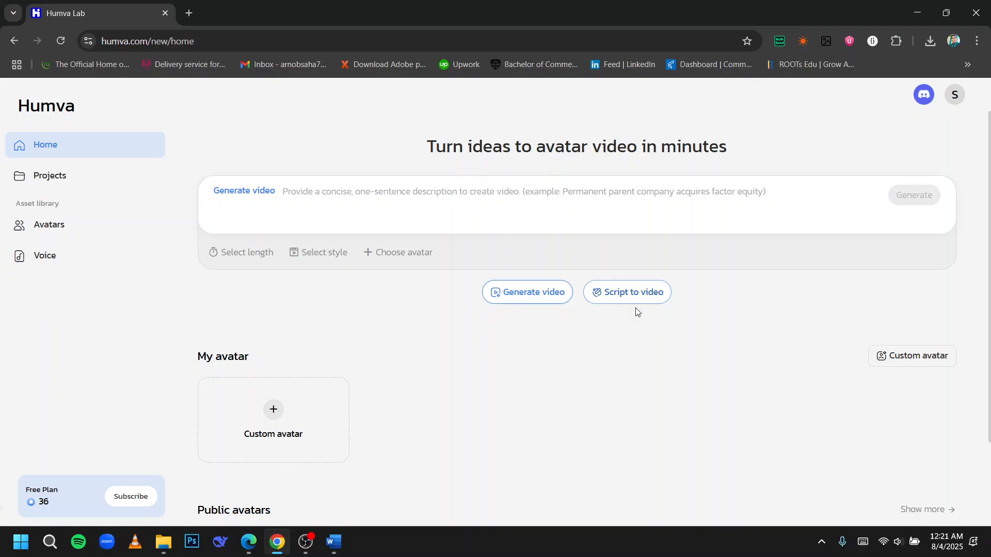
Step: Enter the video prompt i would like to make a video where a boy is cutting a potato
left_click(436, 205)
type("i would ")
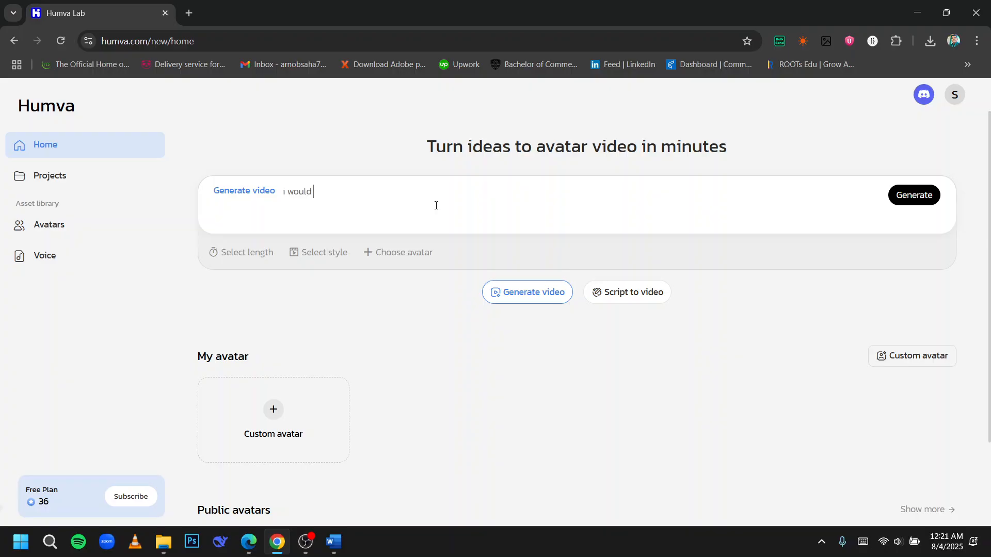
type("like to make a video where a bo")
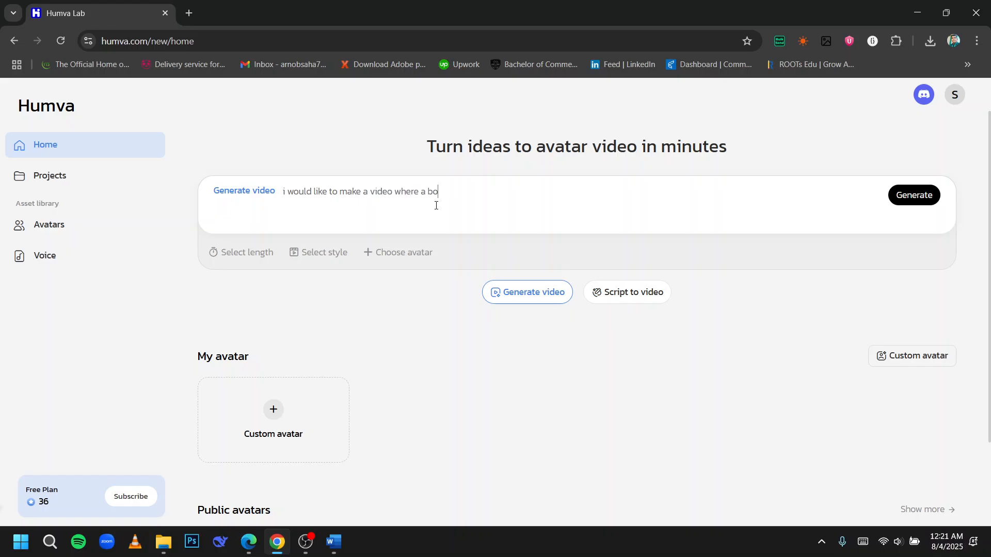
type("y is cutting a potap")
key("BackSpace")
type("to")
Step: Set the video length to 1 min and the style to Corporate
left_click(253, 261)
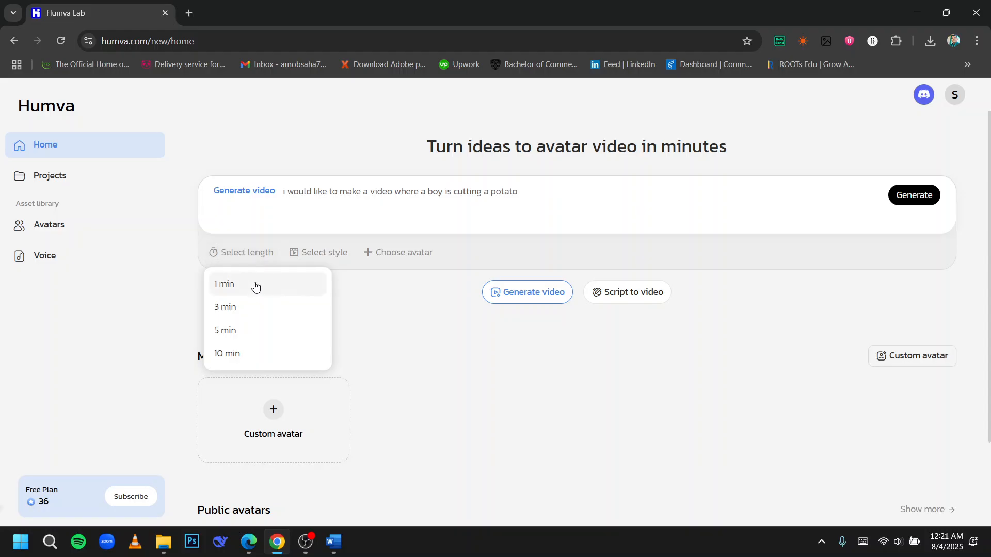
left_click(255, 285)
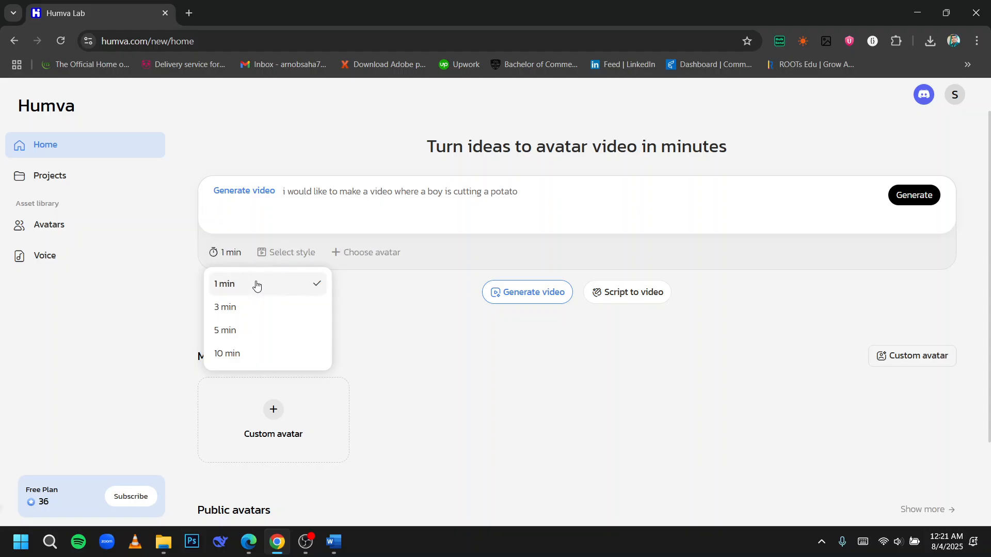
left_click(287, 254)
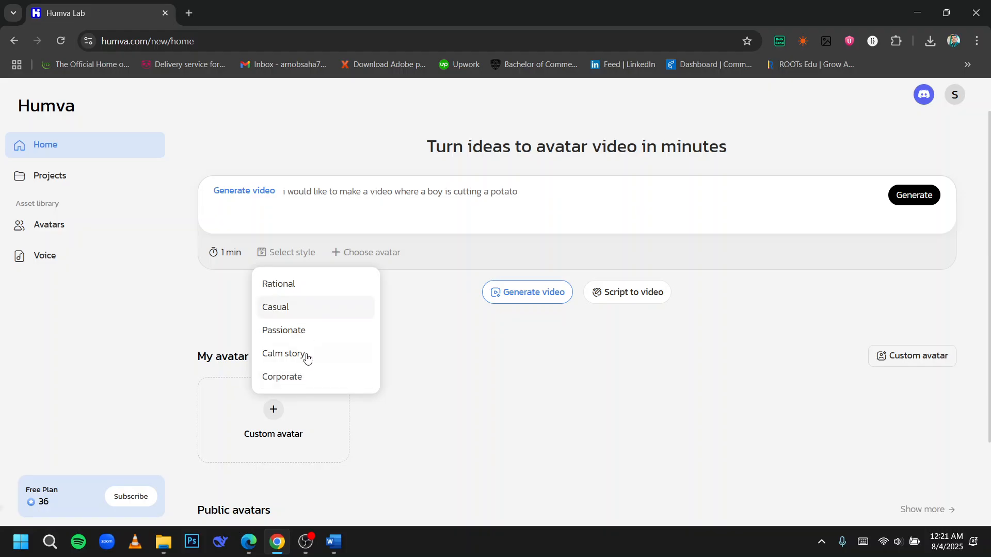
left_click(300, 377)
Step: Open the avatar chooser and filter public avatars by the Studio topic
left_click(378, 263)
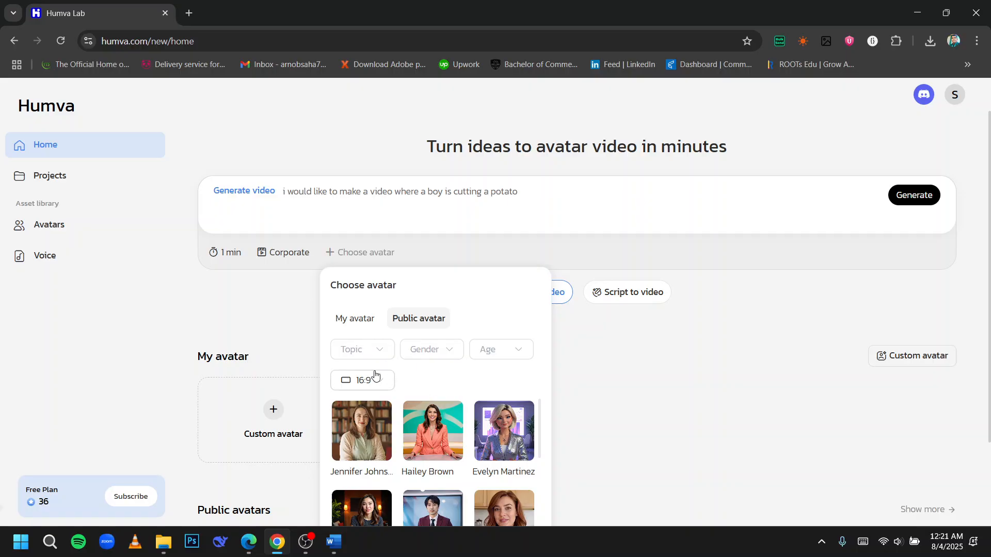
left_click(372, 349)
scroll(386, 256, "down", 1)
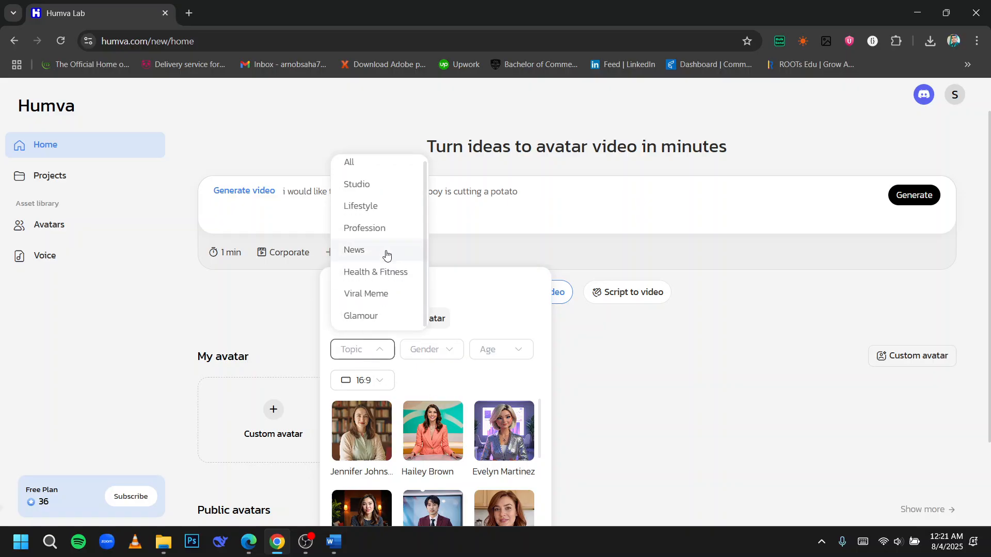
left_click(377, 193)
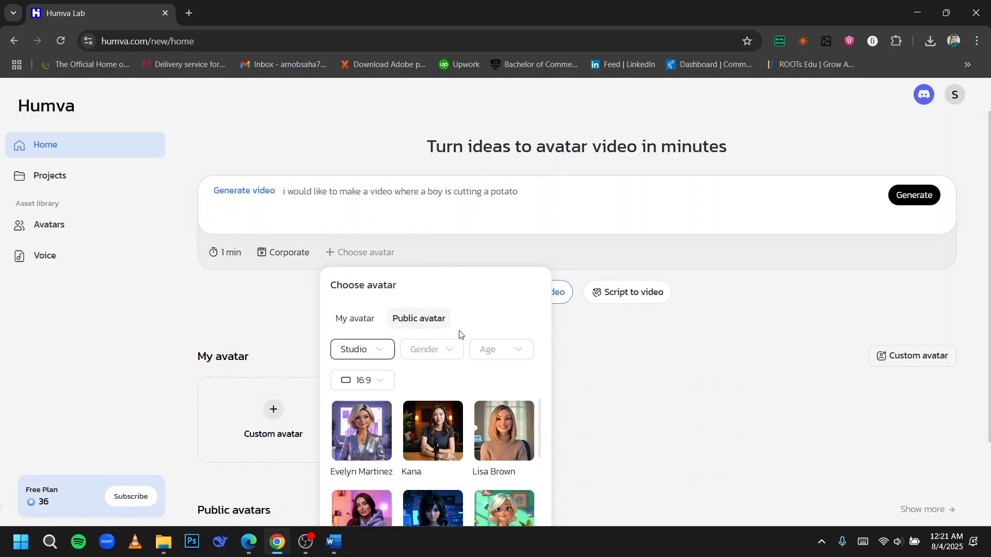
Step: Filter the public avatars by Male gender
left_click(449, 349)
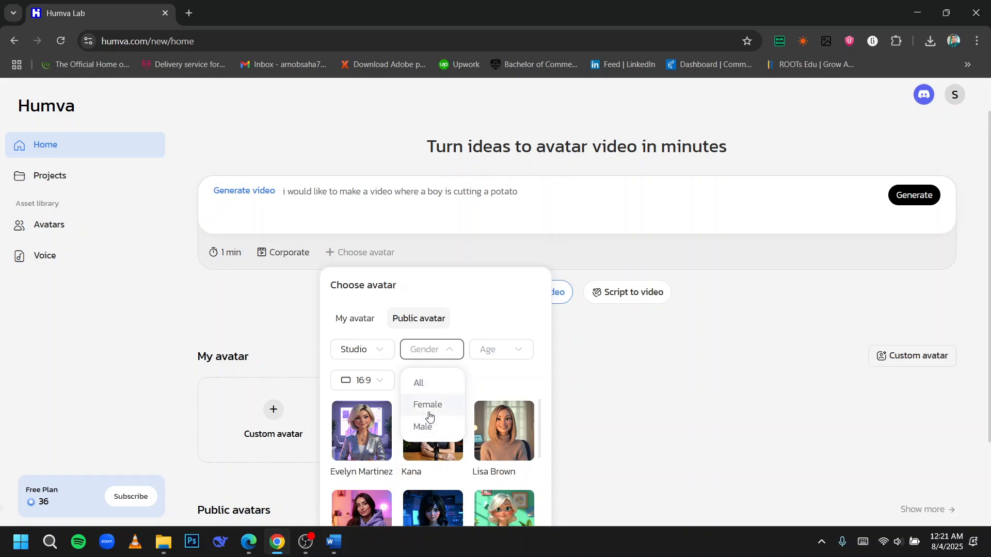
left_click(436, 385)
left_click(444, 349)
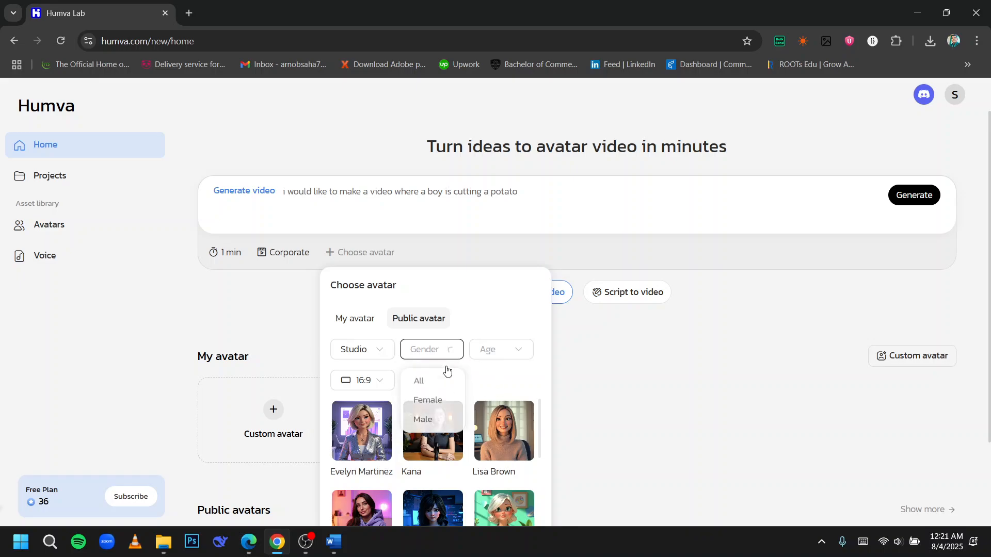
left_click(430, 384)
left_click(436, 350)
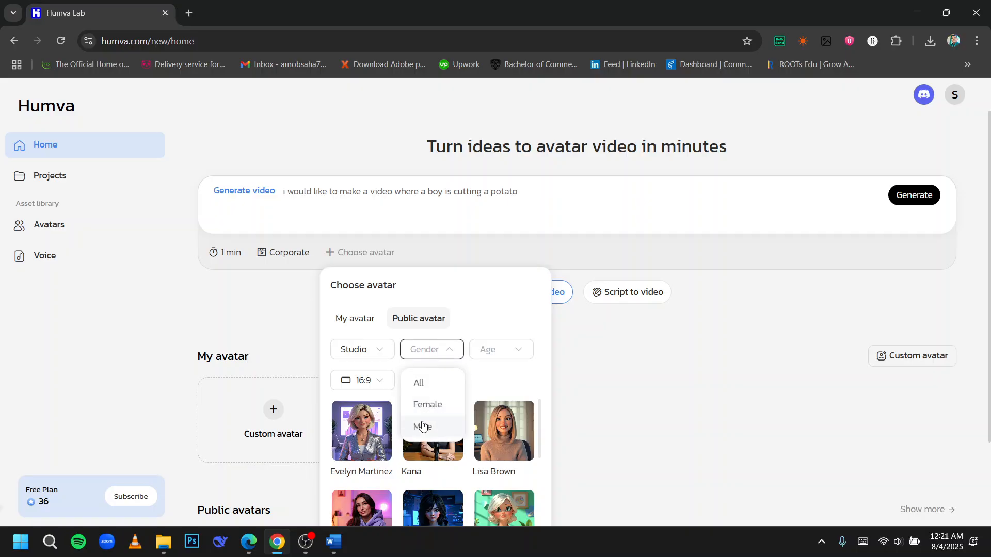
left_click(423, 425)
Step: Filter the male avatars by the Adults age group
left_click(503, 356)
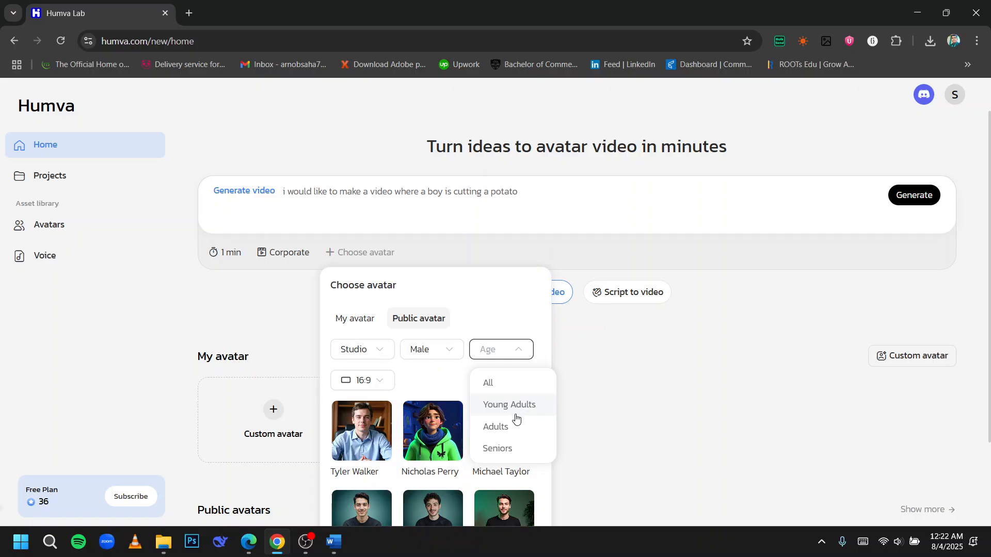
left_click(505, 448)
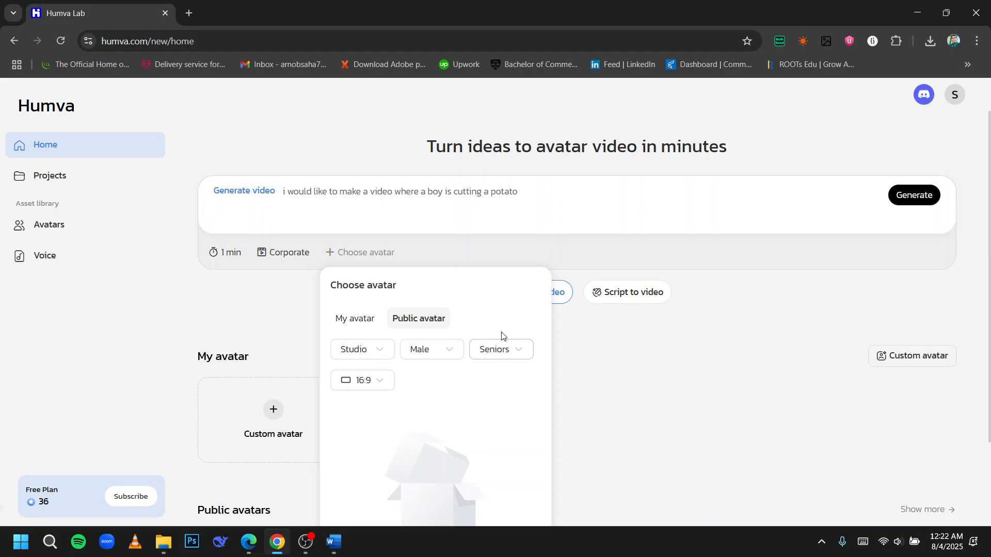
scroll(454, 409, "down", 2)
left_click(518, 277)
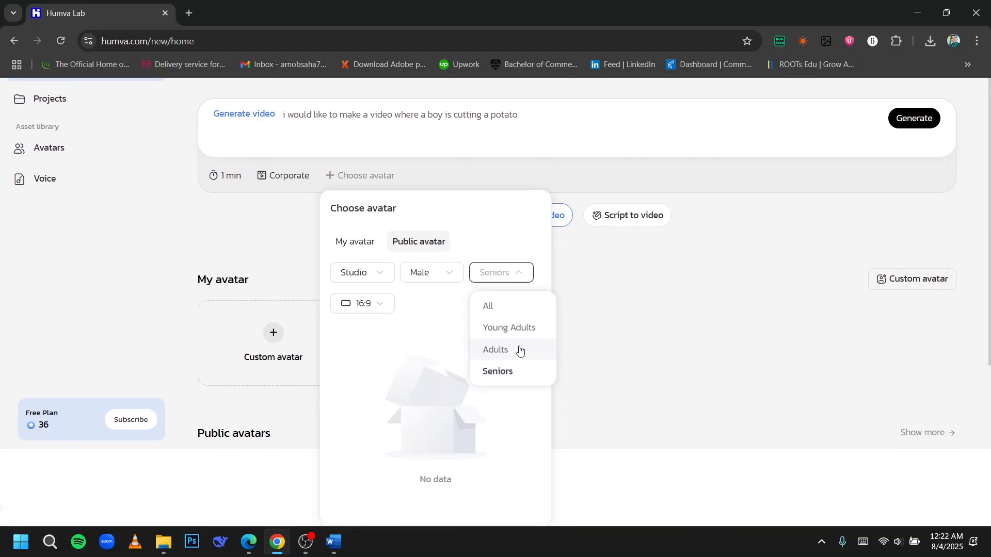
left_click(517, 349)
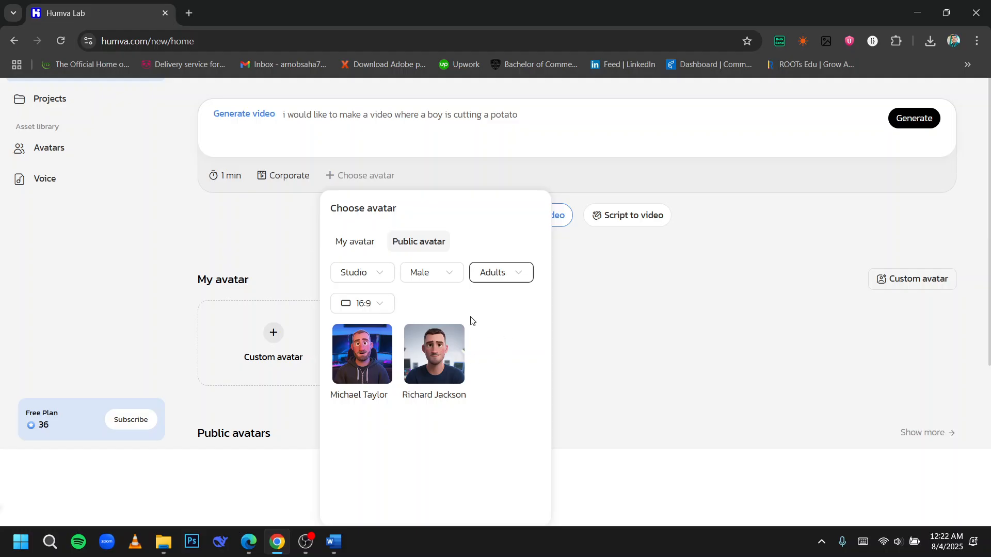
Step: Keep the avatar aspect ratio at 16:9 and close the avatar chooser
left_click(388, 312)
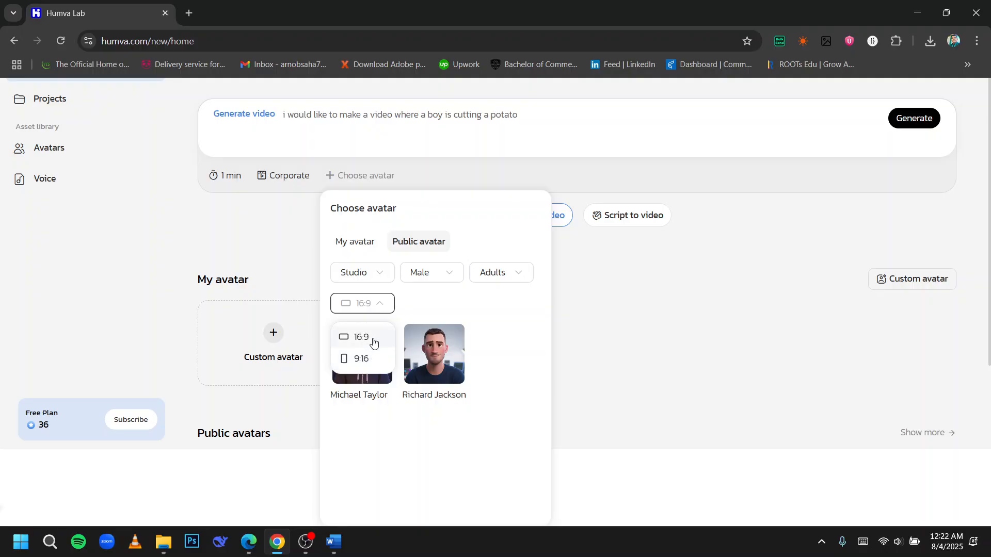
left_click(372, 338)
left_click(584, 271)
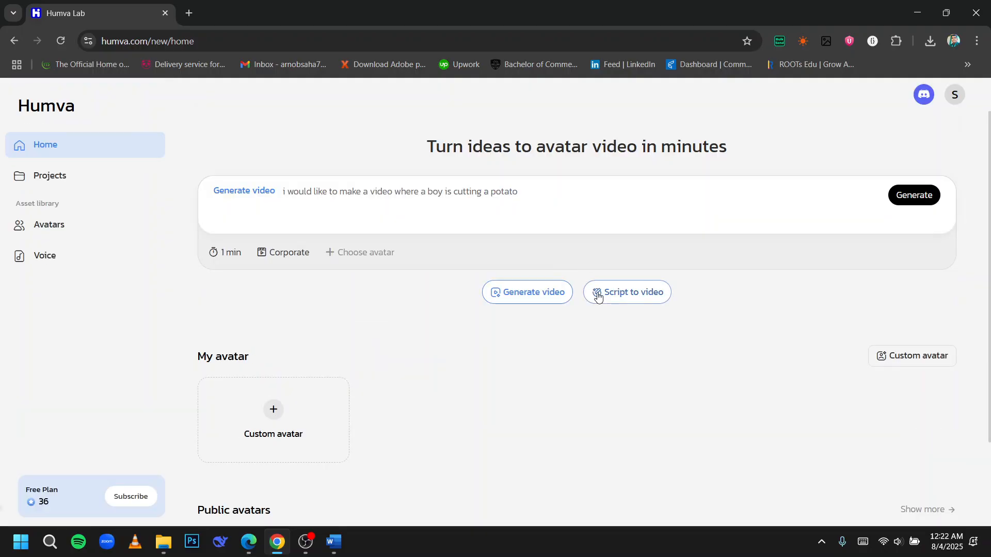
Step: Generate a script from the prompt, review it, and generate the video from that script
left_click(916, 201)
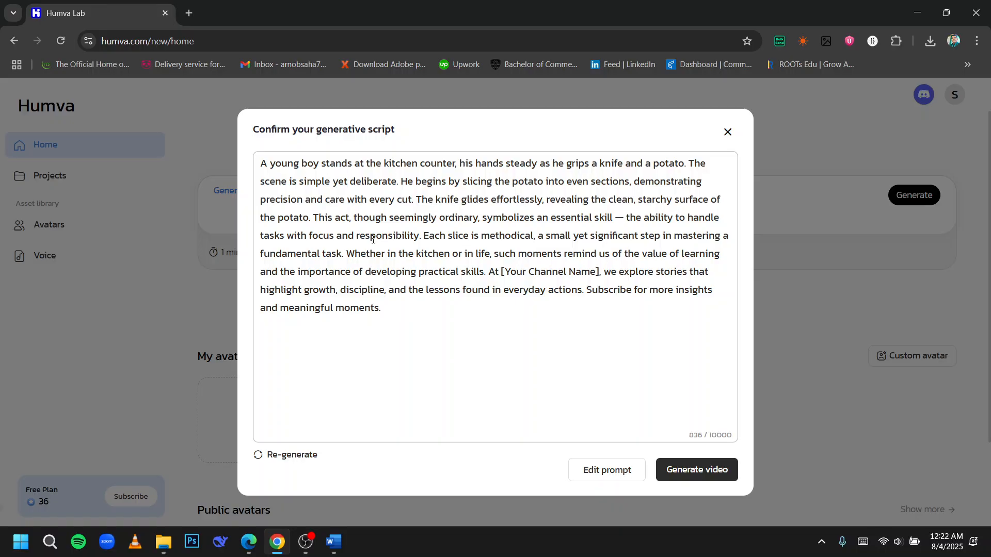
left_click(396, 319)
left_click_drag(397, 319, 409, 289)
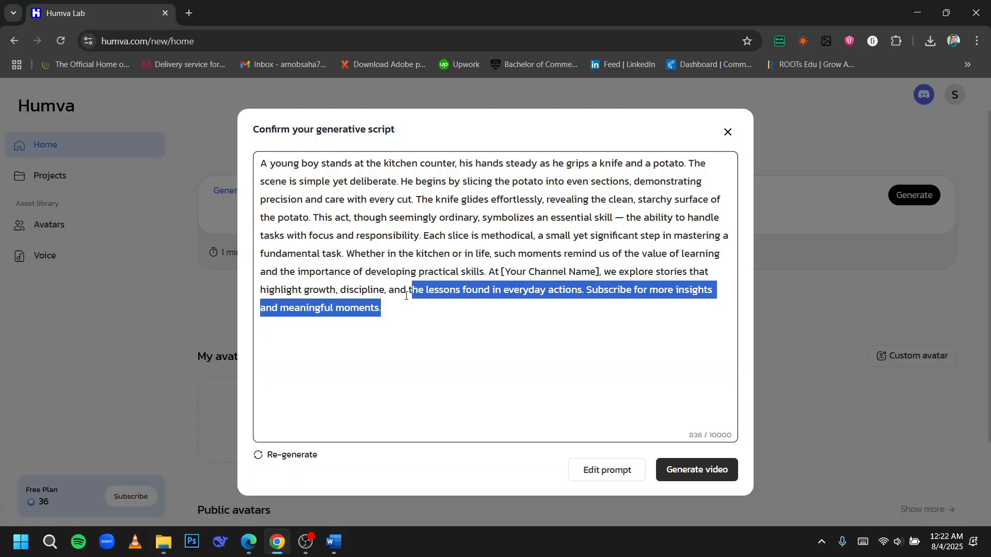
left_click(369, 254)
left_click(697, 470)
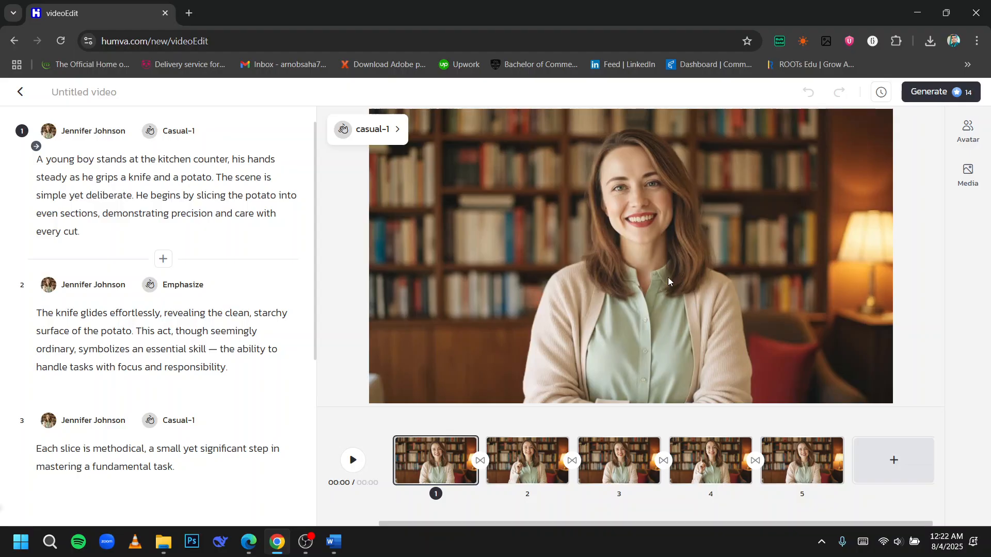
Step: Preview the generated video and its scene scripts, then exit the editor discarding the unsaved edits
left_click(354, 459)
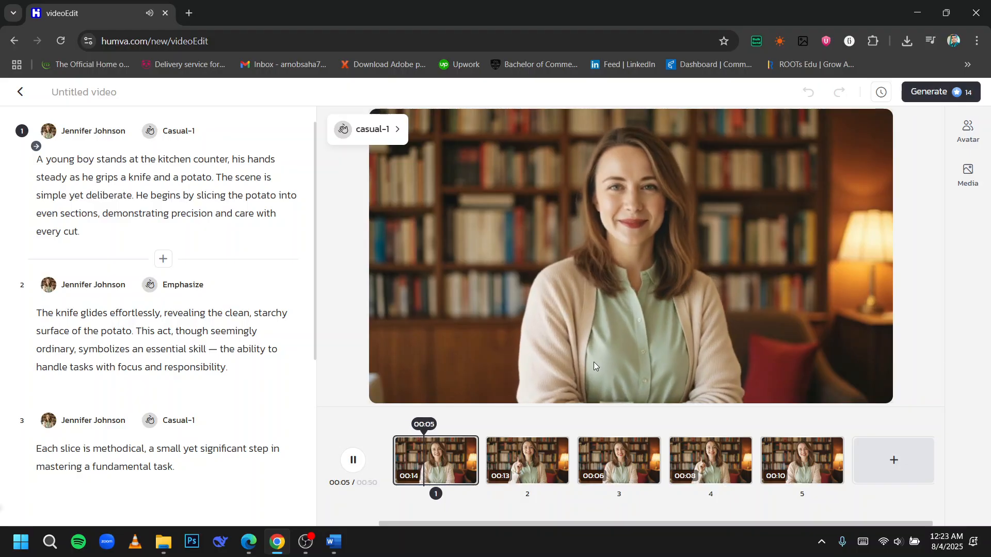
scroll(161, 271, "down", 5)
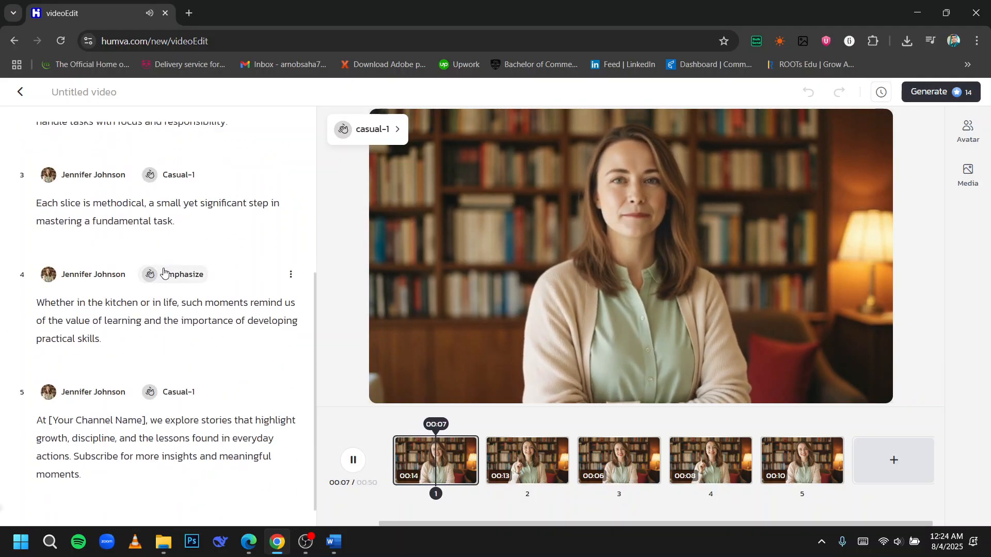
left_click(562, 461)
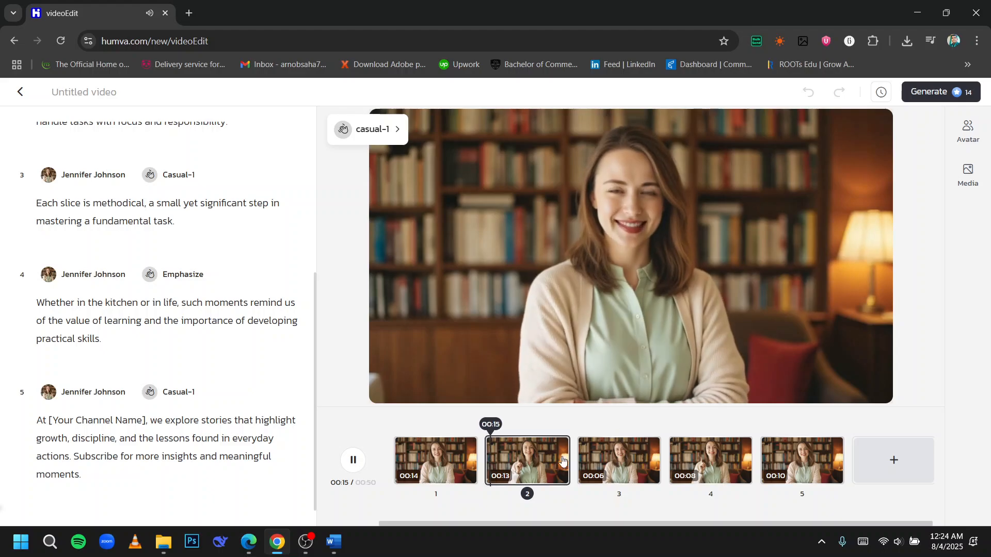
left_click(21, 91)
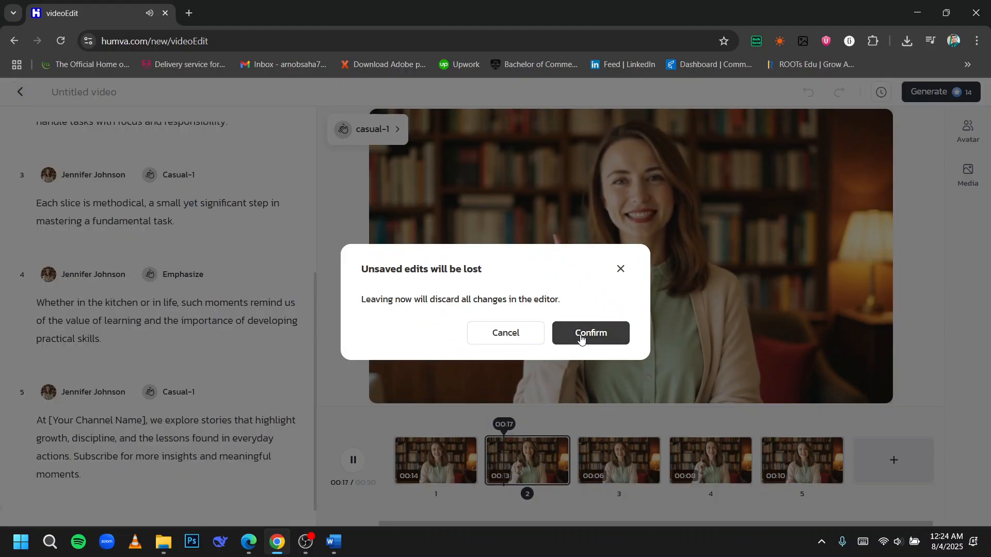
left_click(580, 338)
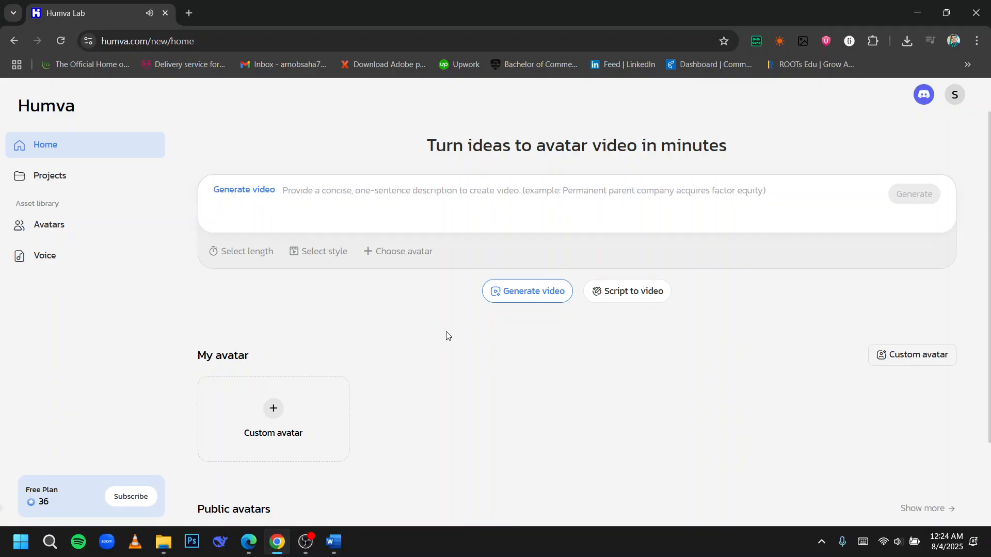
Step: Start creating a custom avatar using the Reference image option
scroll(446, 335, "down", 2)
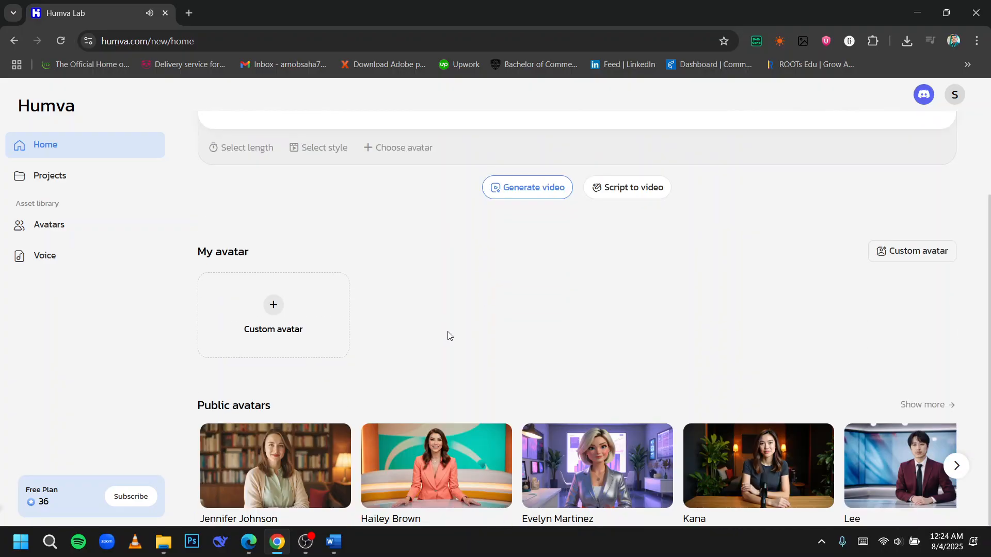
left_click(284, 313)
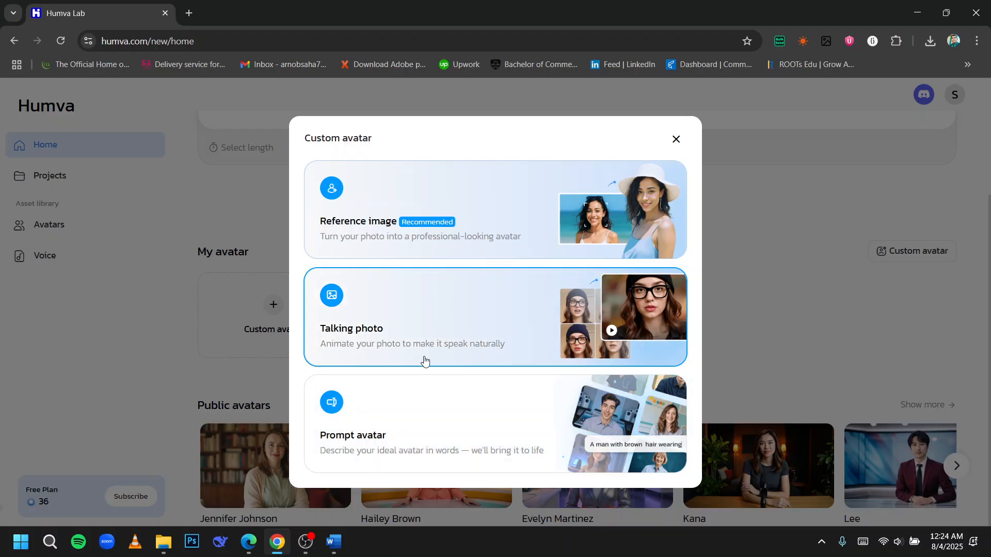
left_click(417, 245)
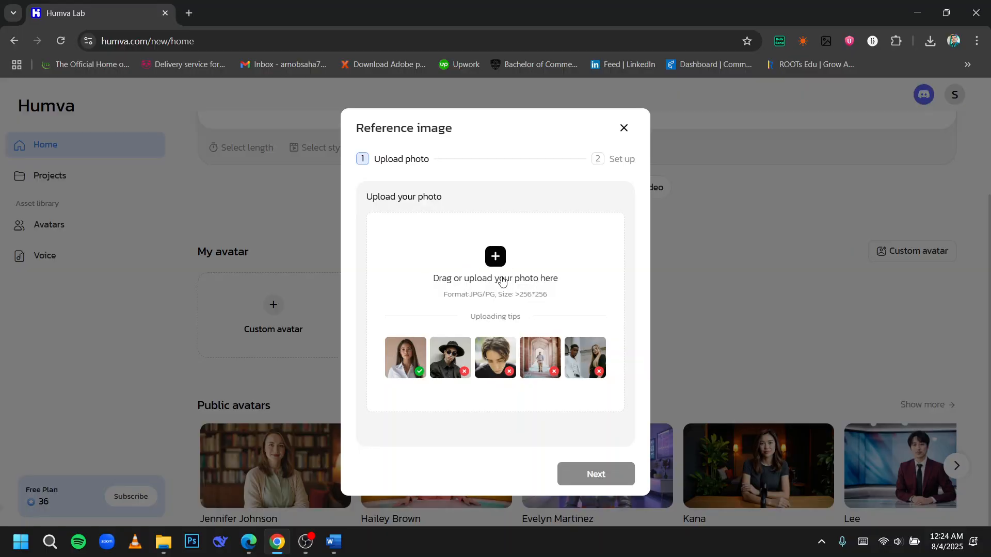
Step: Upload a portrait photo from the Downloads folder as the reference image and continue to setup
left_click(505, 258)
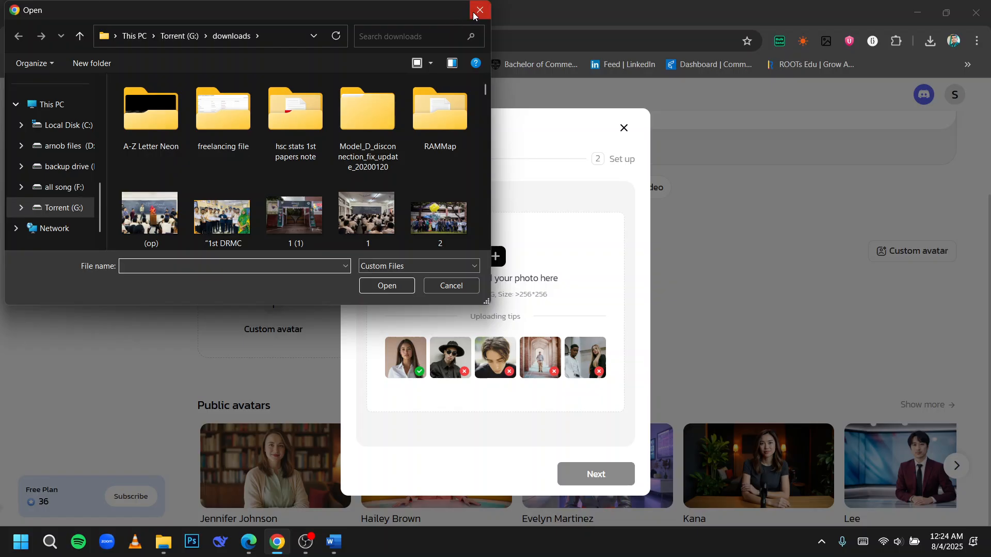
scroll(57, 138, "up", 5)
left_click(77, 192)
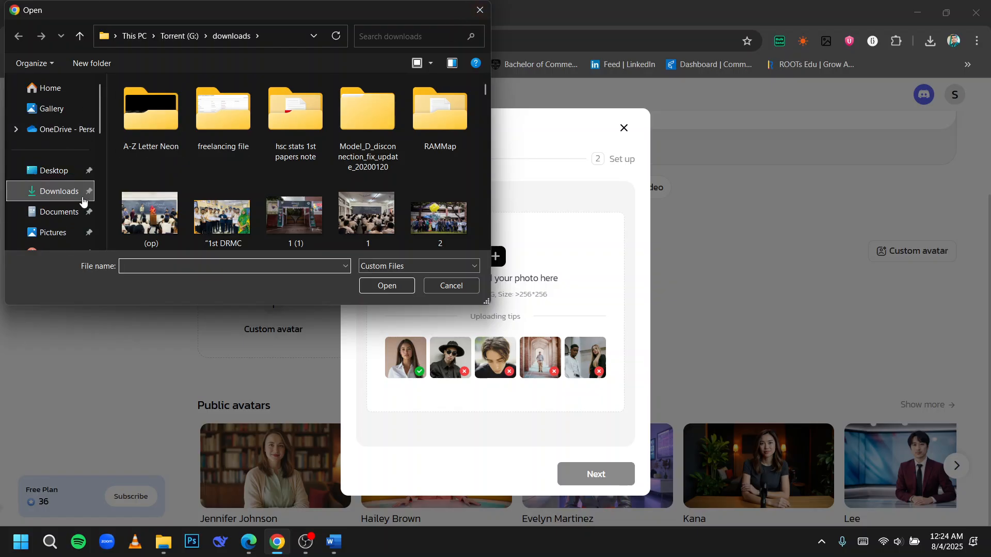
double_click(186, 123)
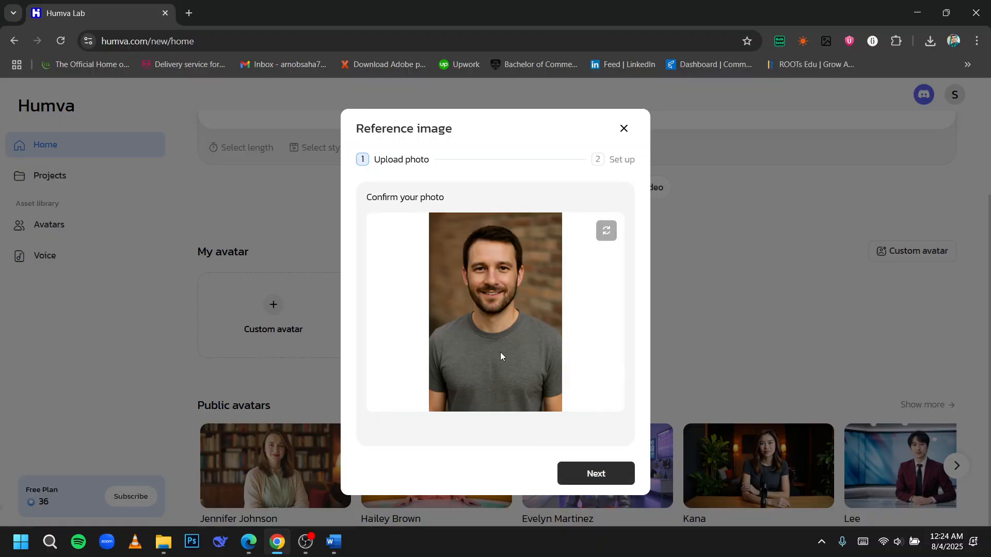
left_click(592, 474)
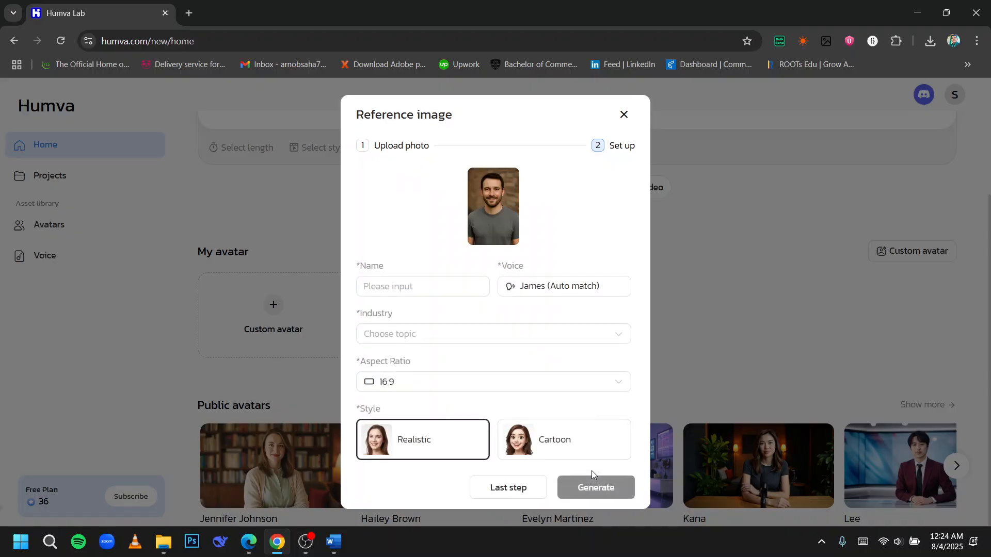
Step: Name the avatar Ryan and browse the public and custom voice options
left_click(439, 284)
type("Ryan")
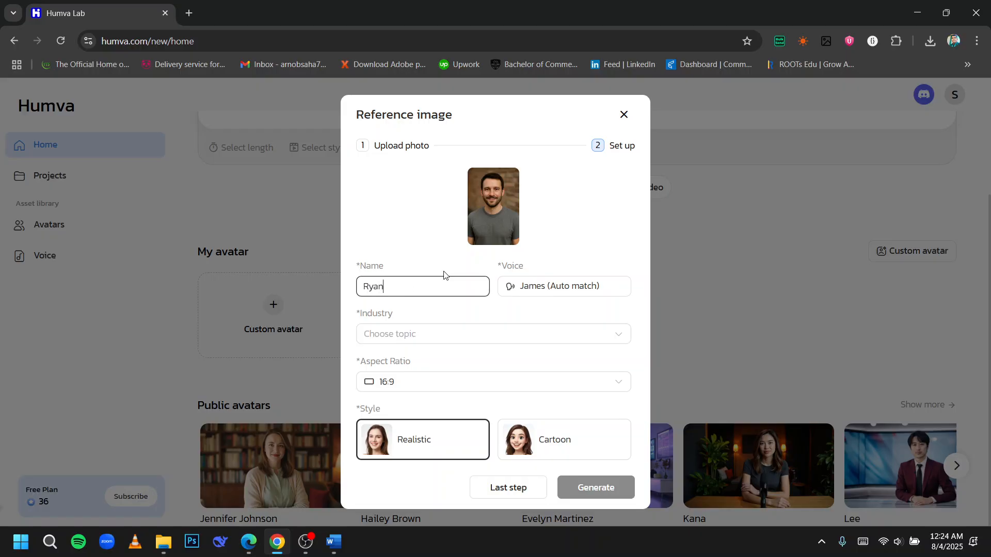
left_click(585, 296)
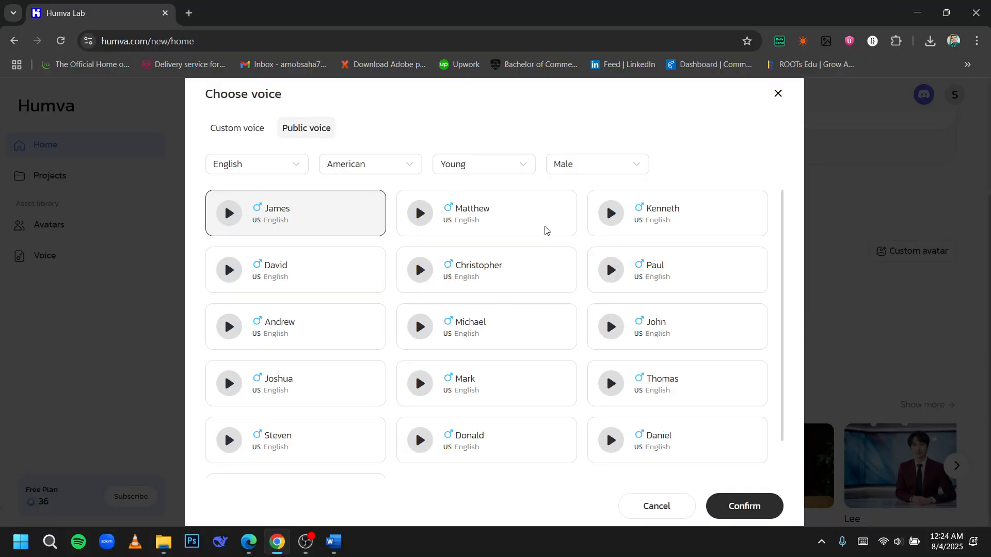
scroll(477, 309, "down", 2)
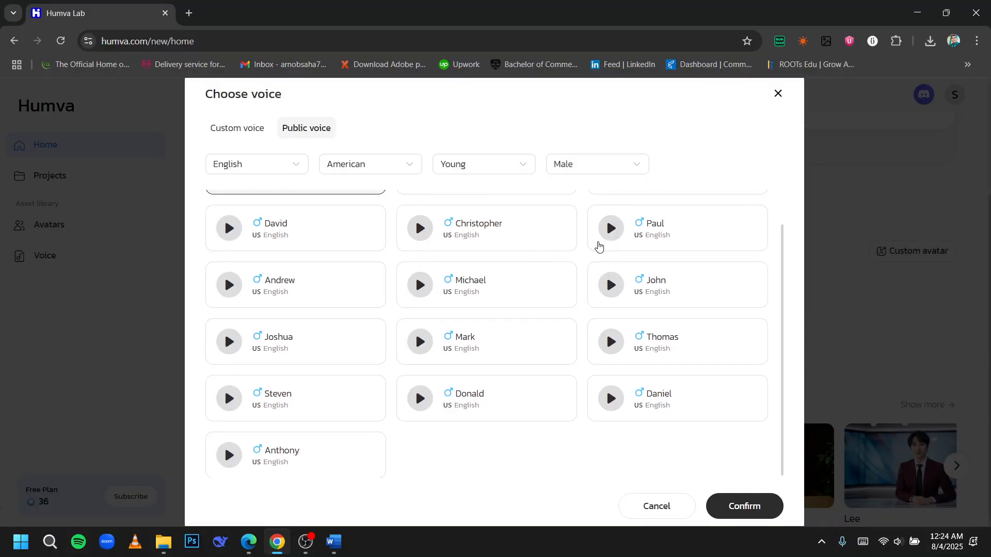
left_click(778, 93)
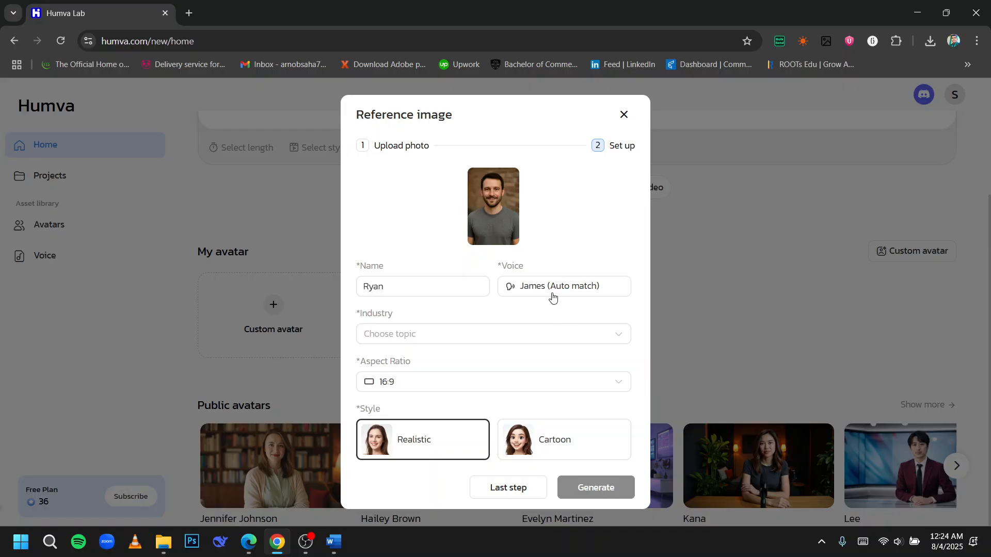
left_click(554, 292)
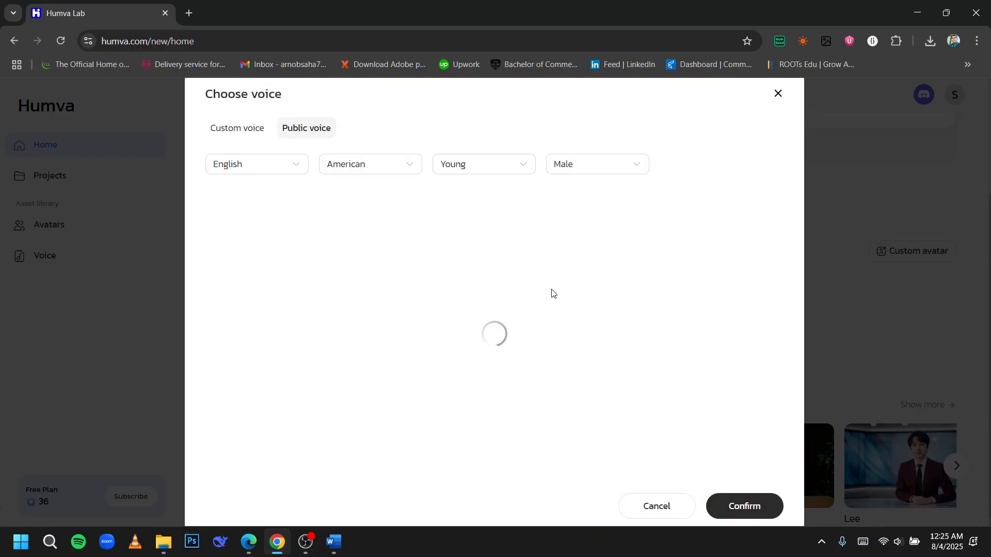
scroll(516, 310, "down", 1)
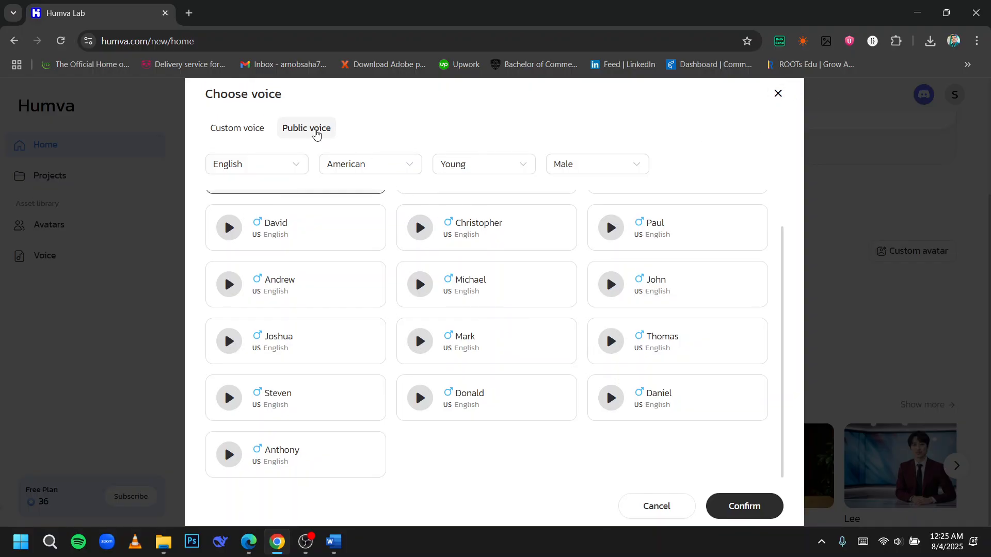
left_click(250, 132)
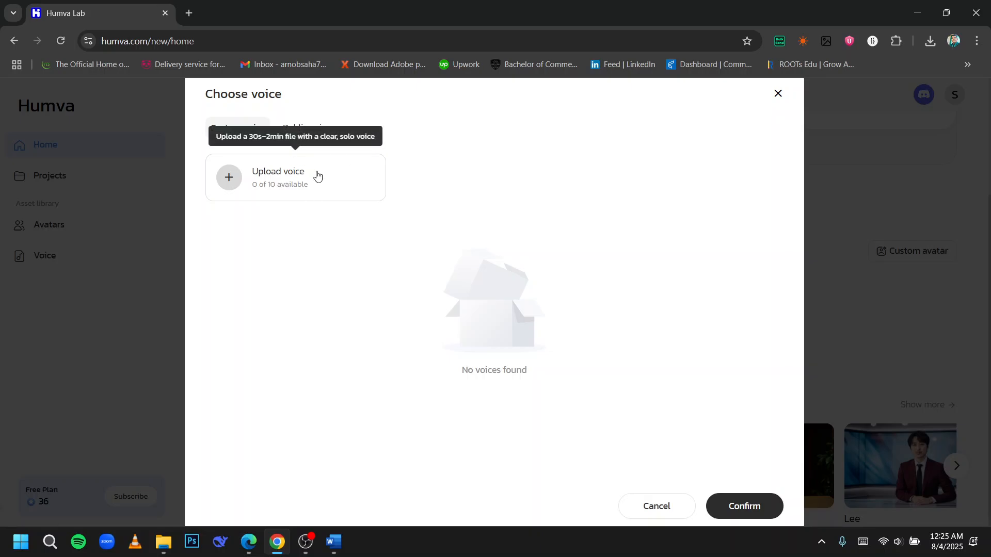
left_click(777, 94)
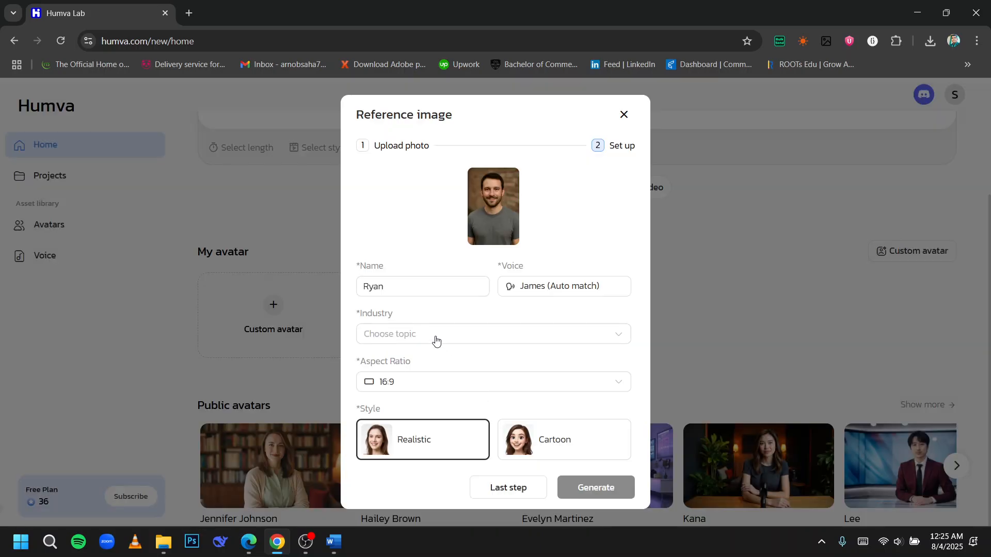
Step: Set the avatar's industry to Studio and keep the 16:9 aspect ratio
left_click(422, 334)
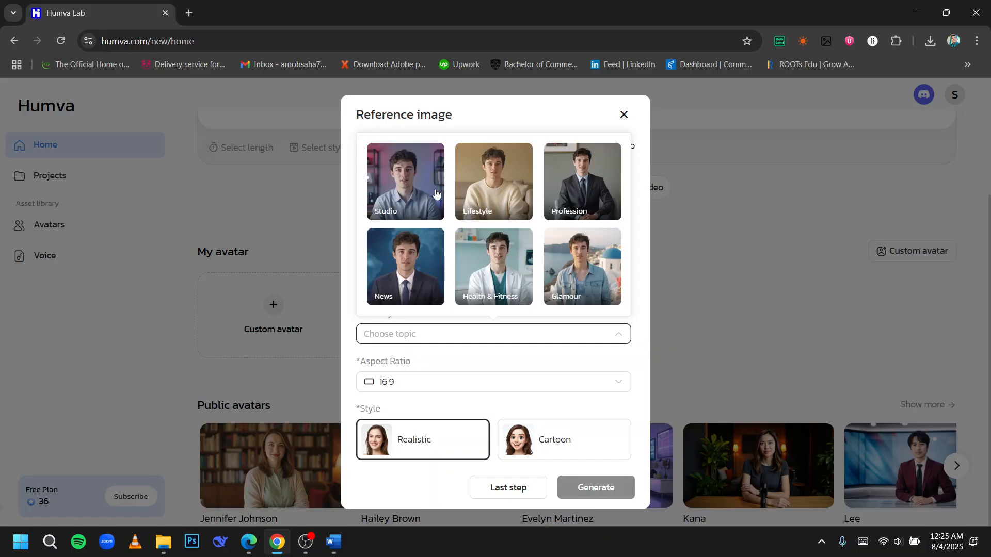
left_click(465, 215)
left_click(430, 382)
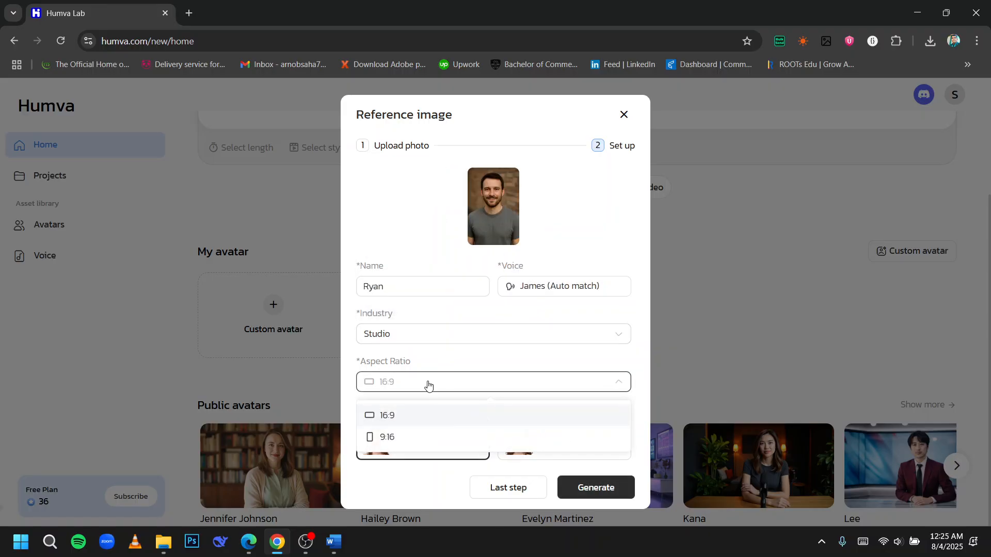
left_click(526, 390)
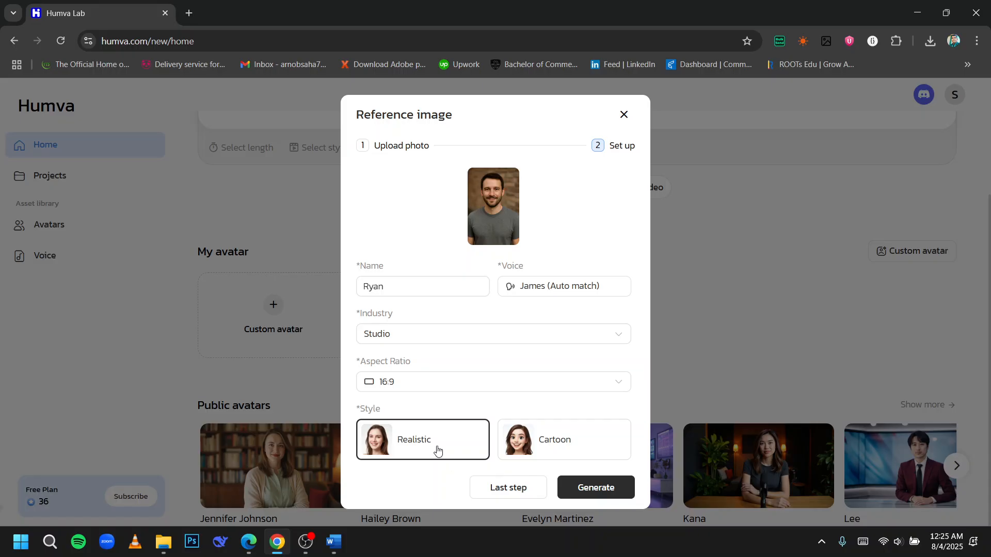
Step: Generate the avatar in Realistic style, choosing the first suggested photo of the man at a desk
left_click(611, 497)
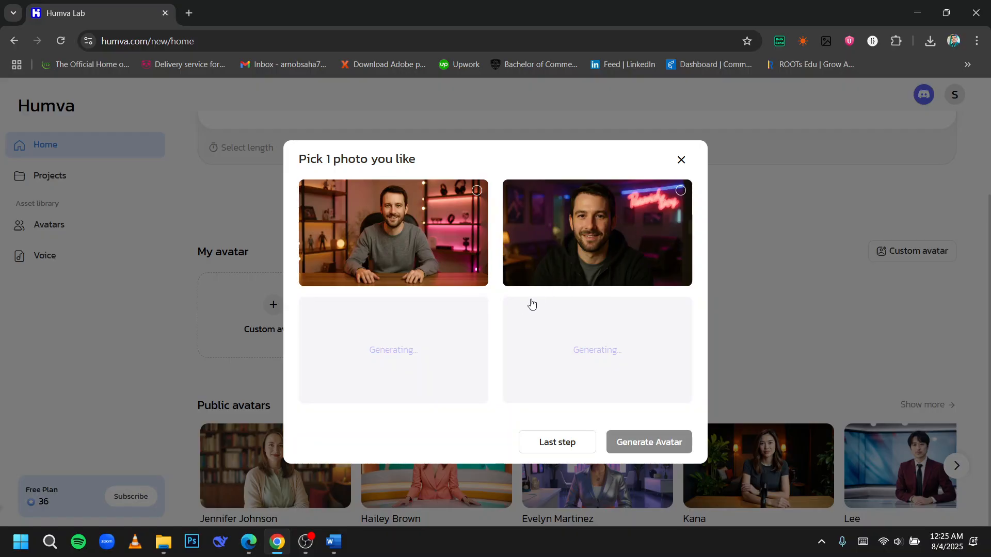
left_click(449, 249)
left_click(450, 249)
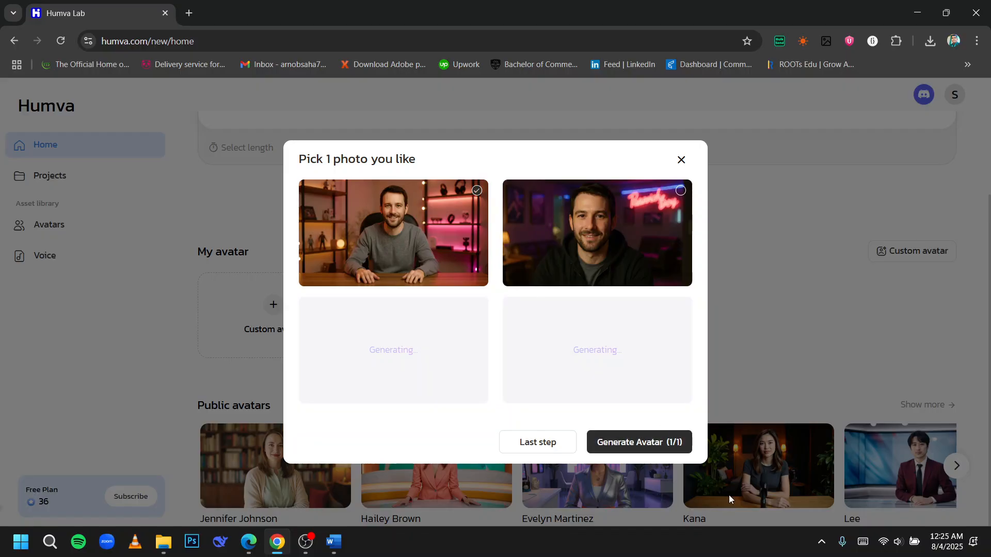
left_click(661, 451)
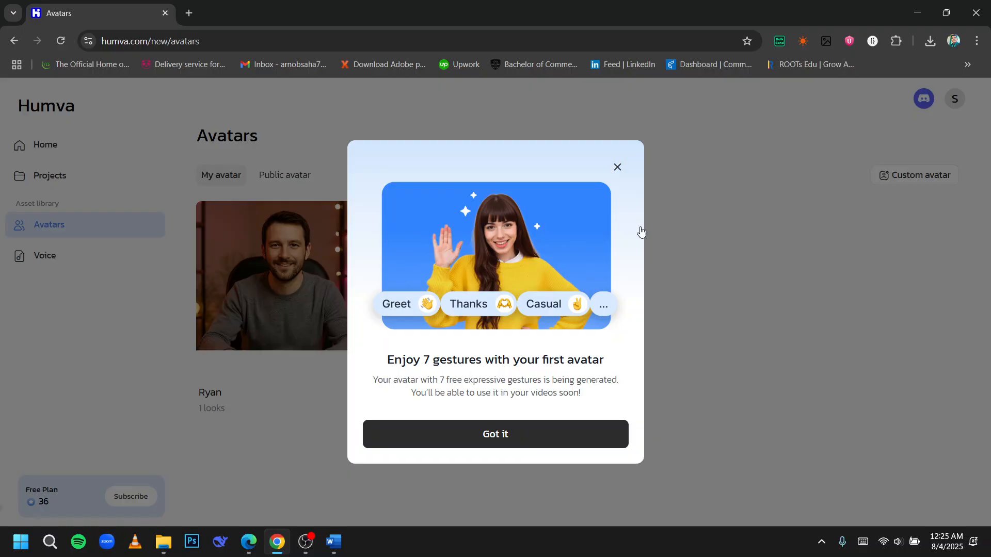
left_click(342, 350)
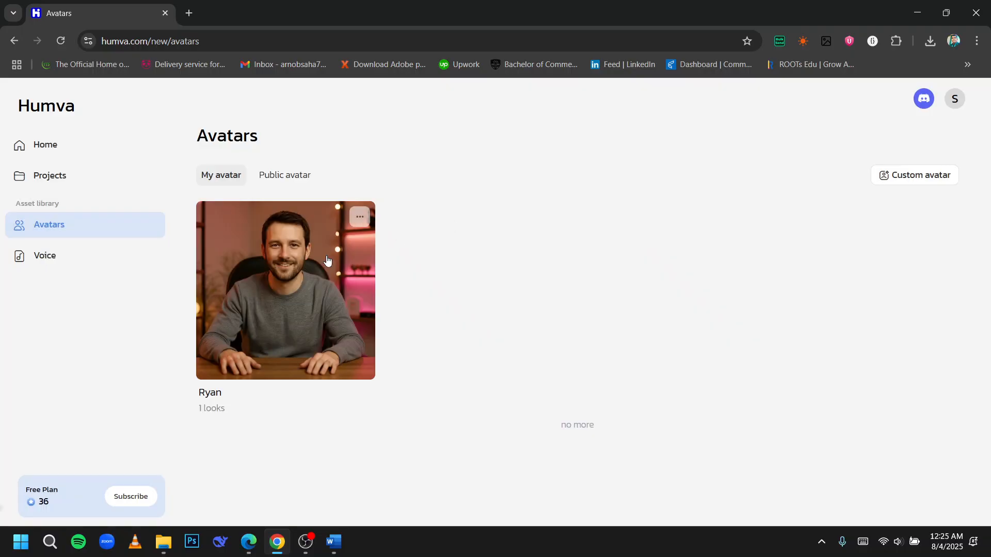
Step: Review the Ryan avatar's edit settings and its look that is still generating
left_click(360, 219)
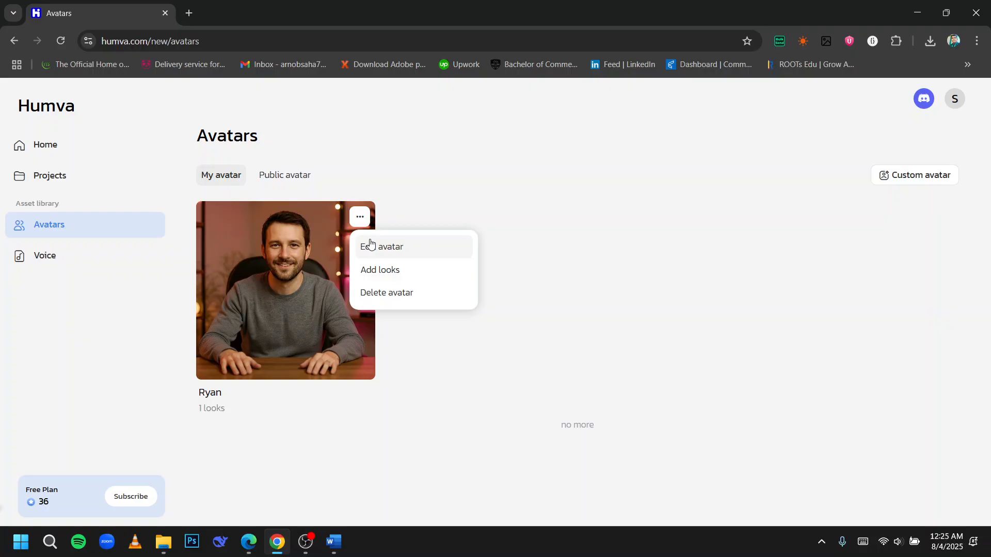
left_click(370, 245)
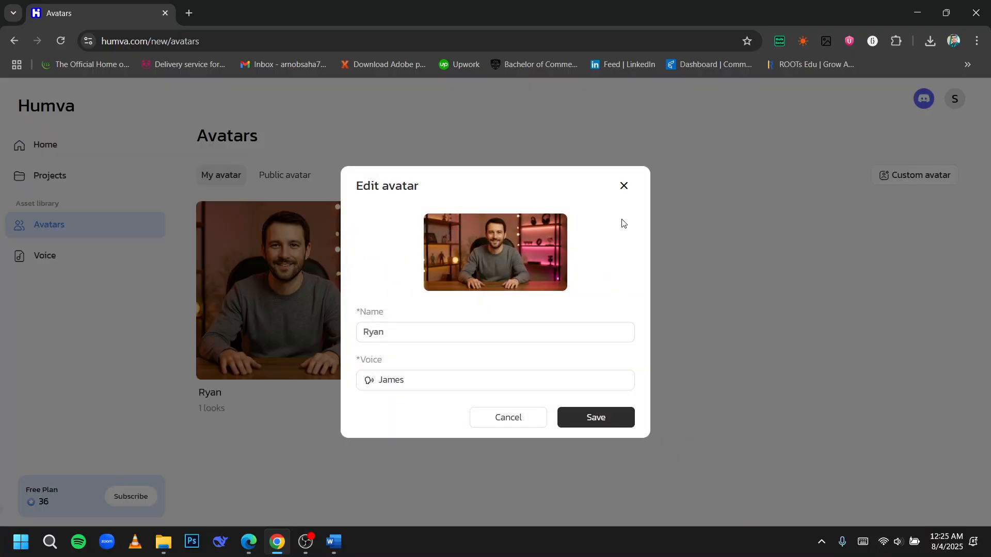
left_click(624, 187)
left_click(295, 334)
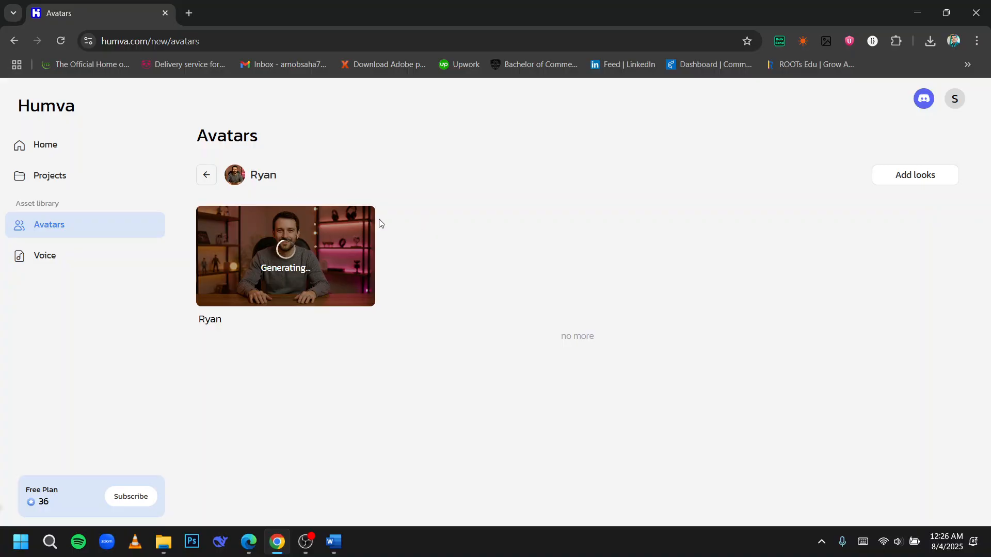
left_click(206, 174)
Step: Browse the public avatar library and return to the My avatar list
left_click(295, 185)
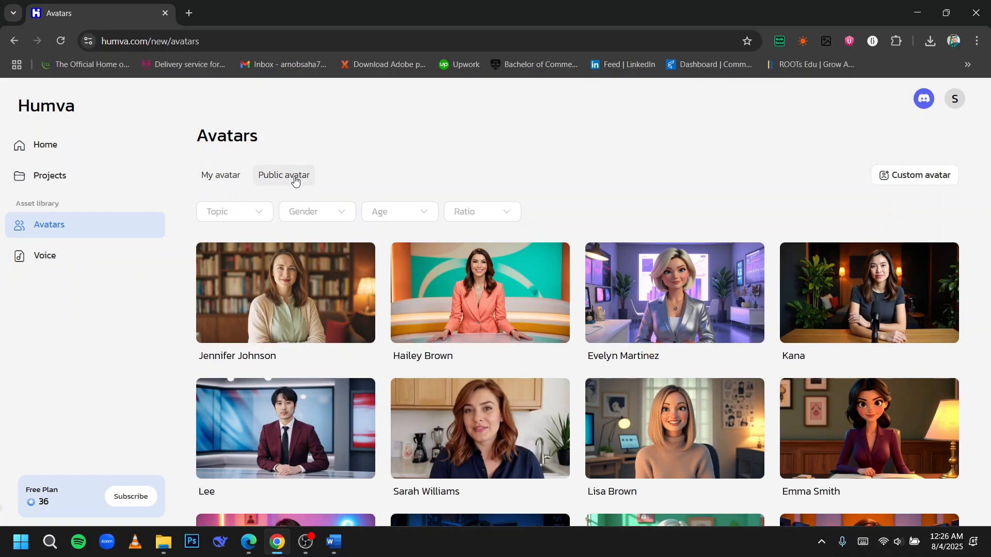
left_click(237, 186)
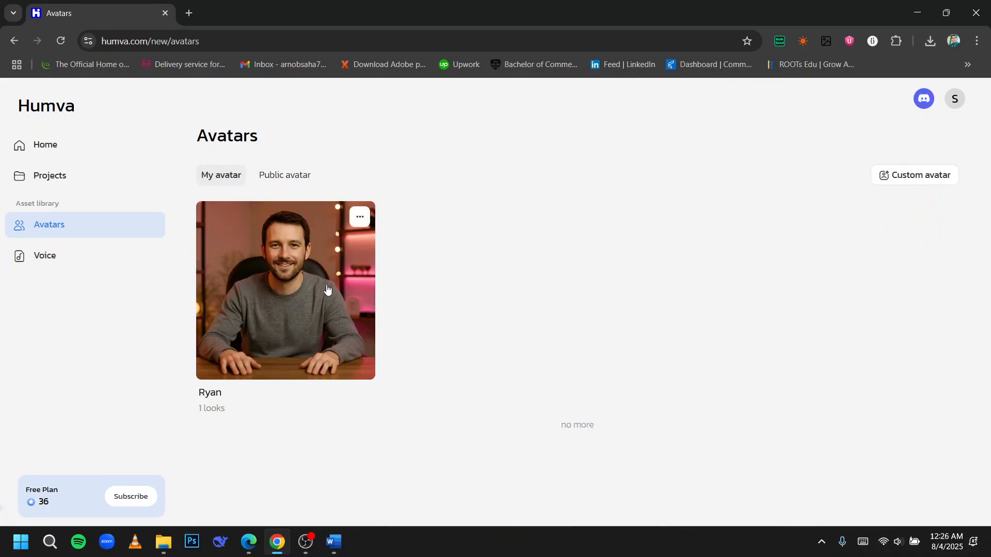
left_click(359, 216)
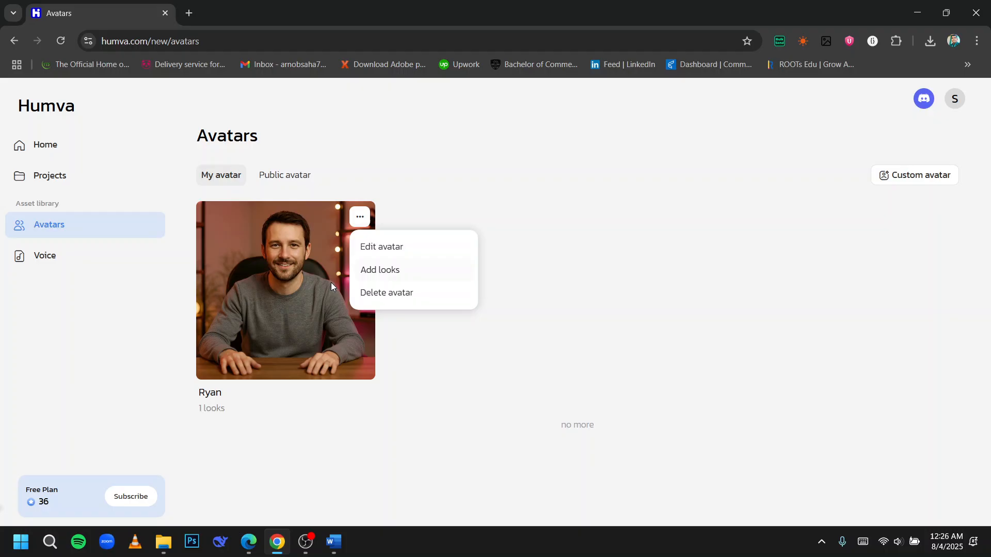
left_click(403, 214)
left_click(282, 174)
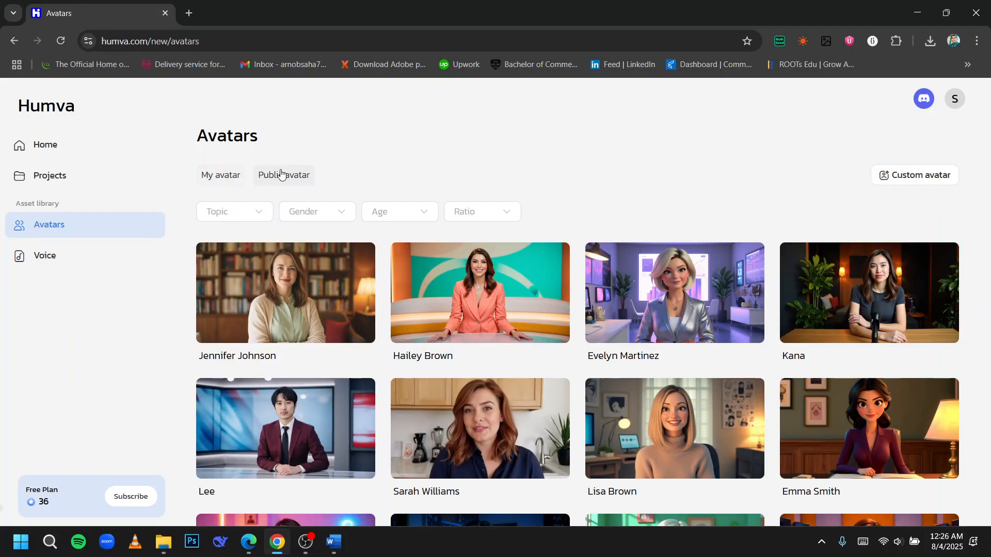
scroll(516, 328, "down", 5)
scroll(516, 328, "down", 20)
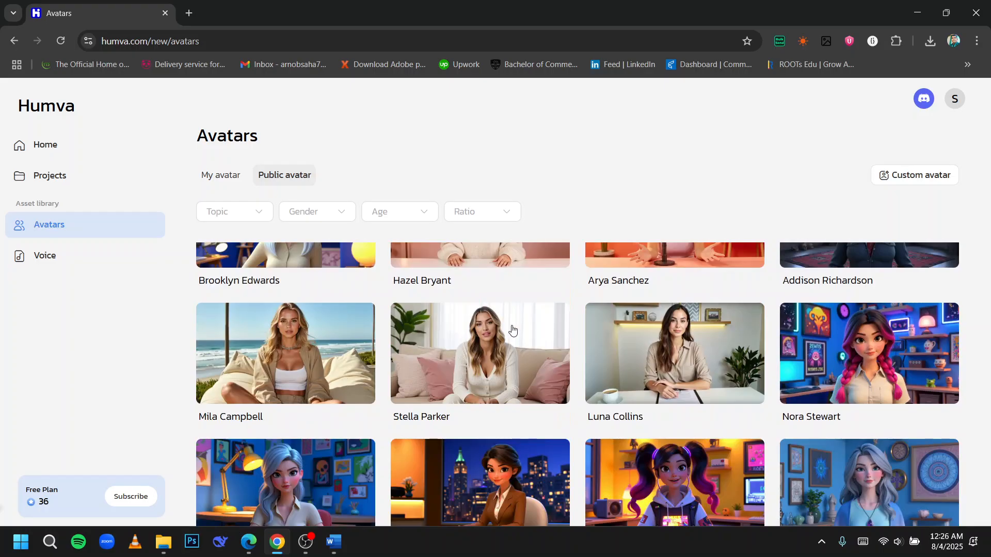
scroll(513, 334, "down", 10)
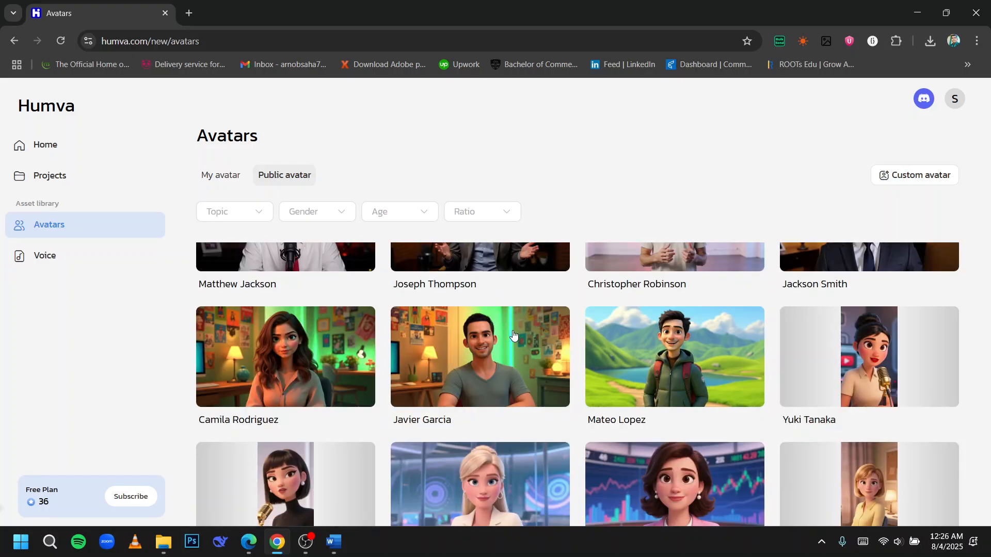
scroll(513, 335, "down", 20)
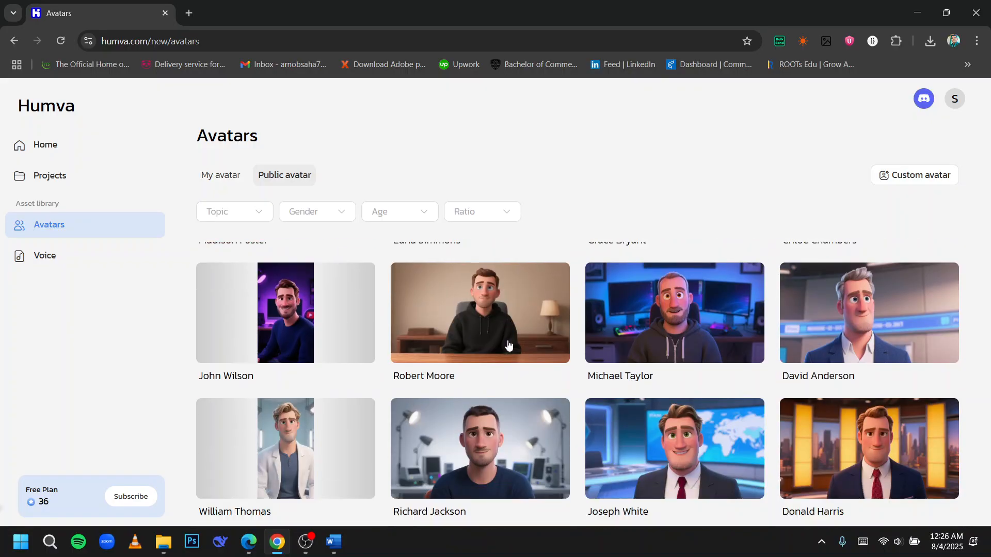
scroll(510, 336, "down", 8)
scroll(505, 338, "up", 15)
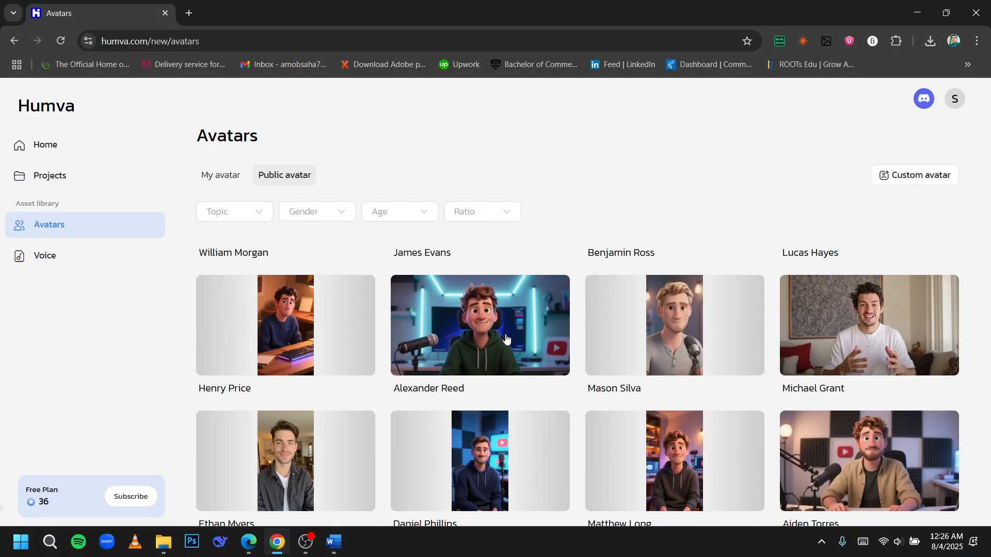
scroll(500, 343, "up", 15)
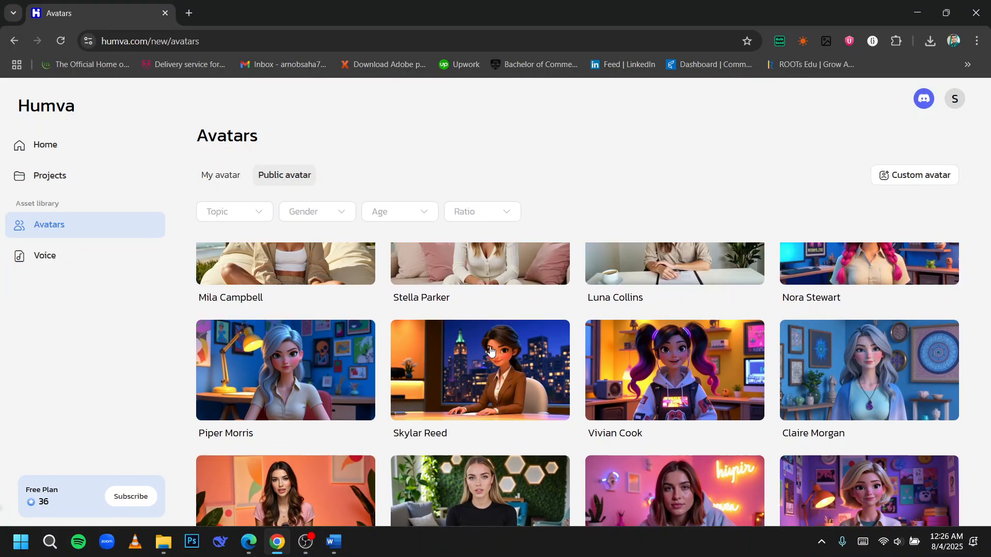
left_click(217, 176)
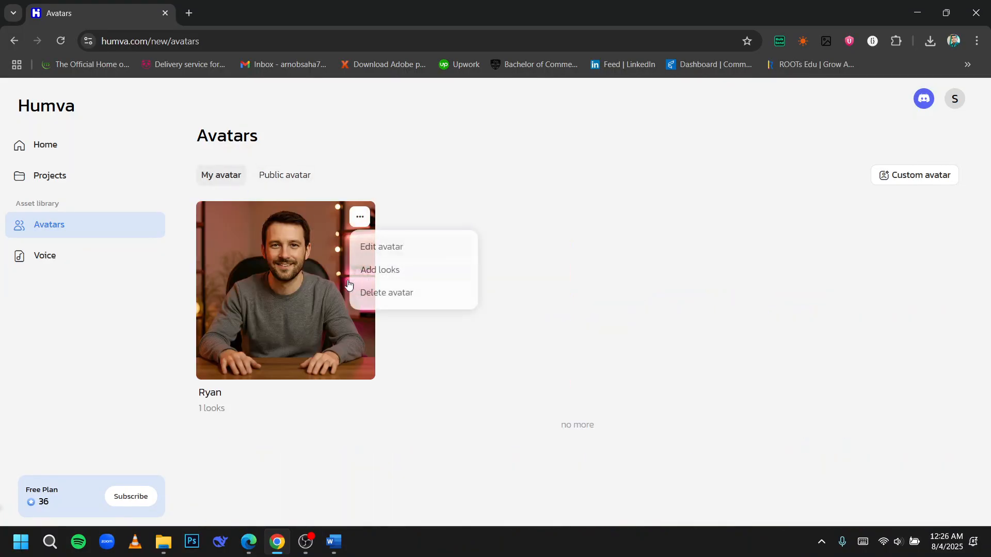
Step: Check the Ryan avatar's generating look, then visit Projects and return to the Home page
left_click(343, 239)
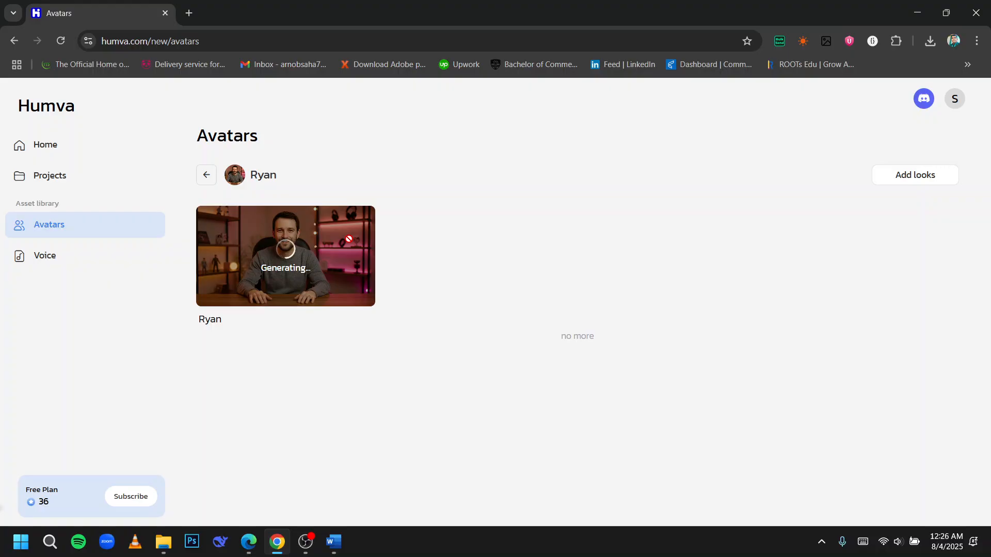
left_click(127, 181)
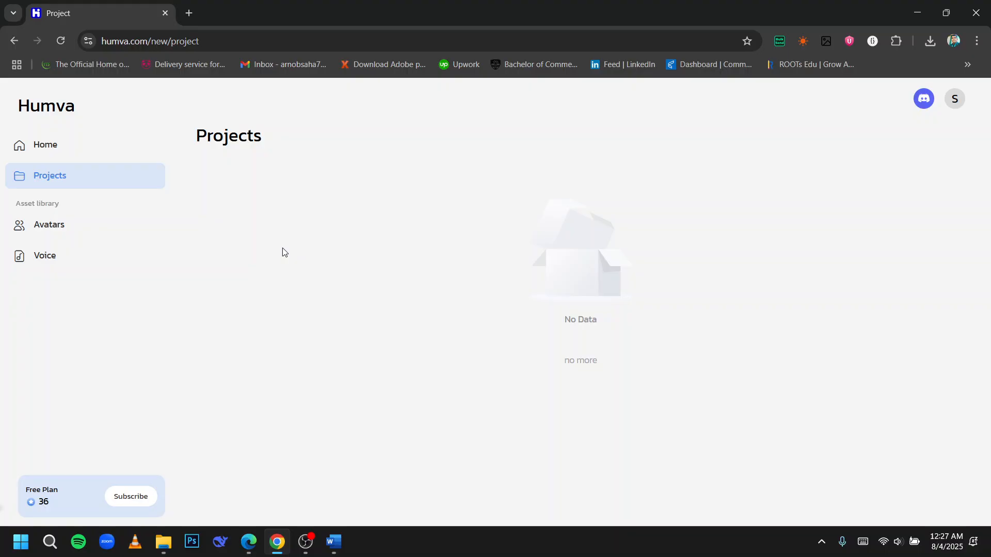
left_click(82, 141)
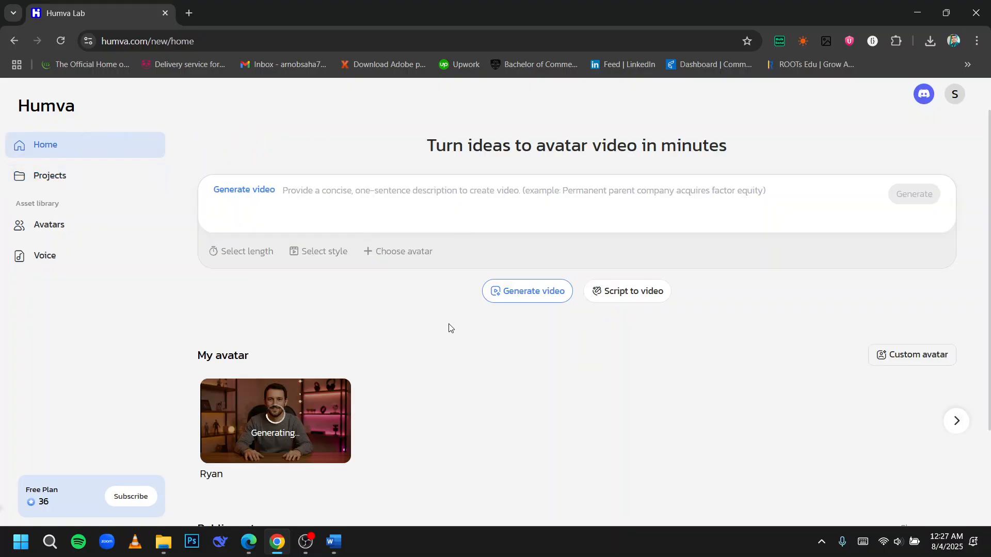
scroll(448, 327, "down", 1)
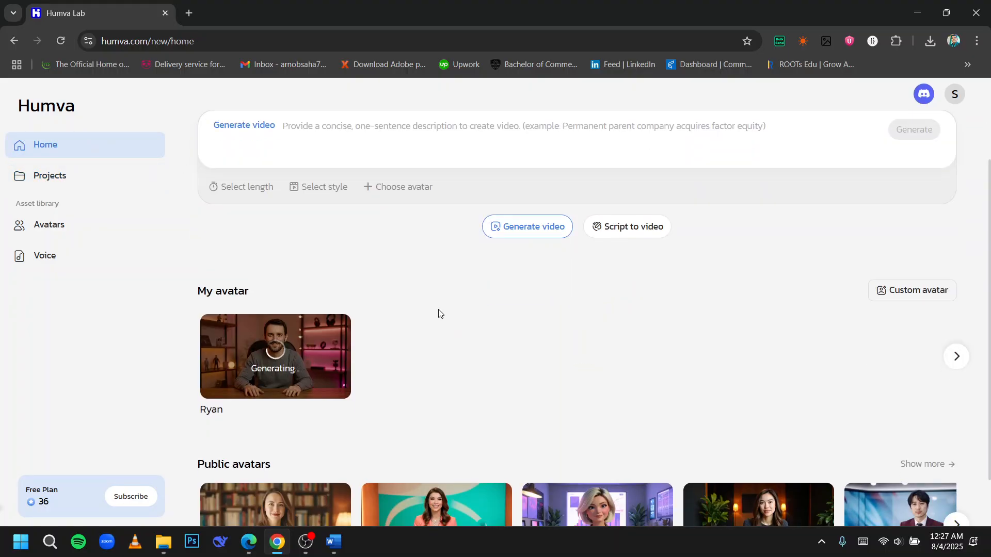